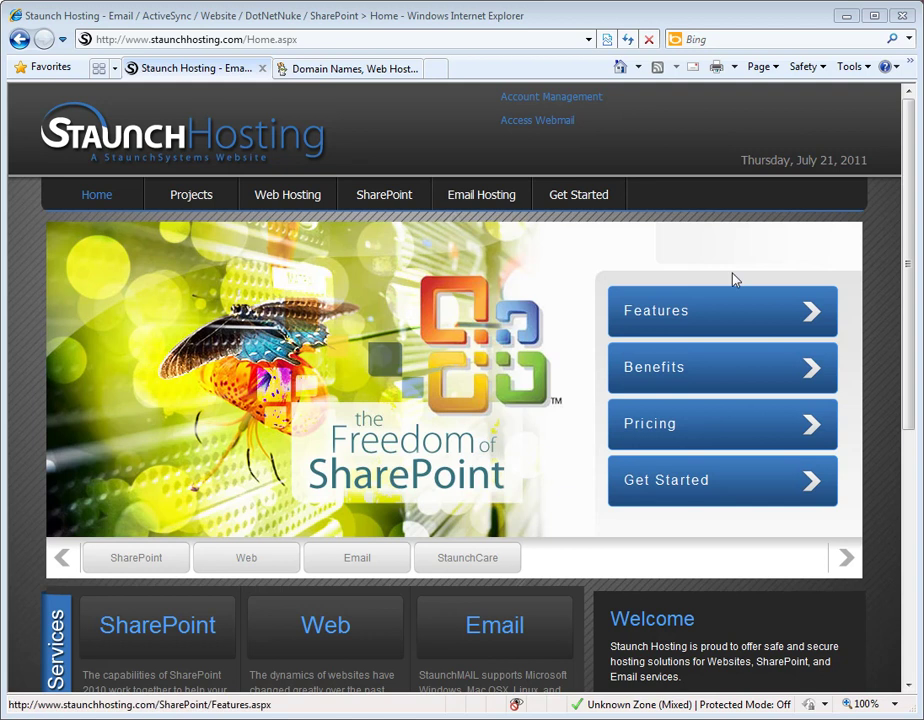
# Switch to the Go Daddy site and open the domain details of SHAKEITOFFDIET.COM from its domain management list
pyautogui.click(311, 70)
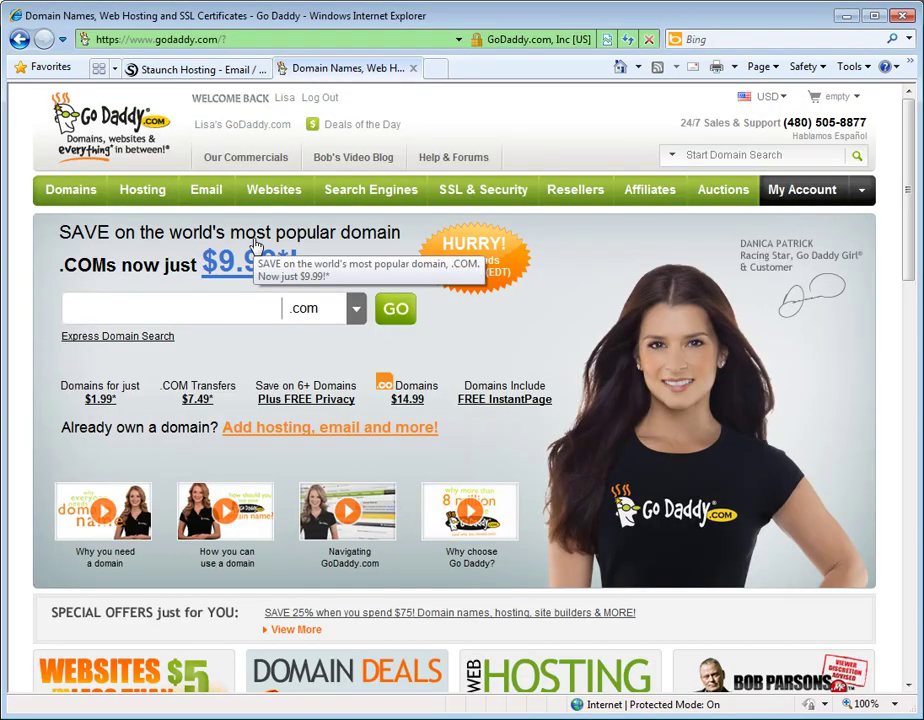
pyautogui.moveTo(70, 190)
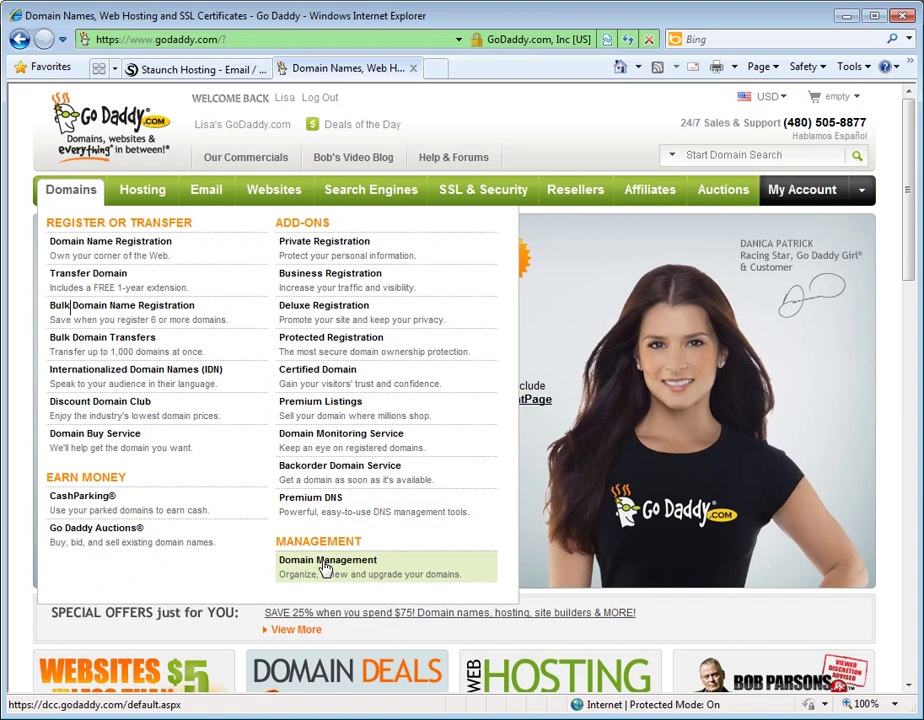
pyautogui.click(367, 574)
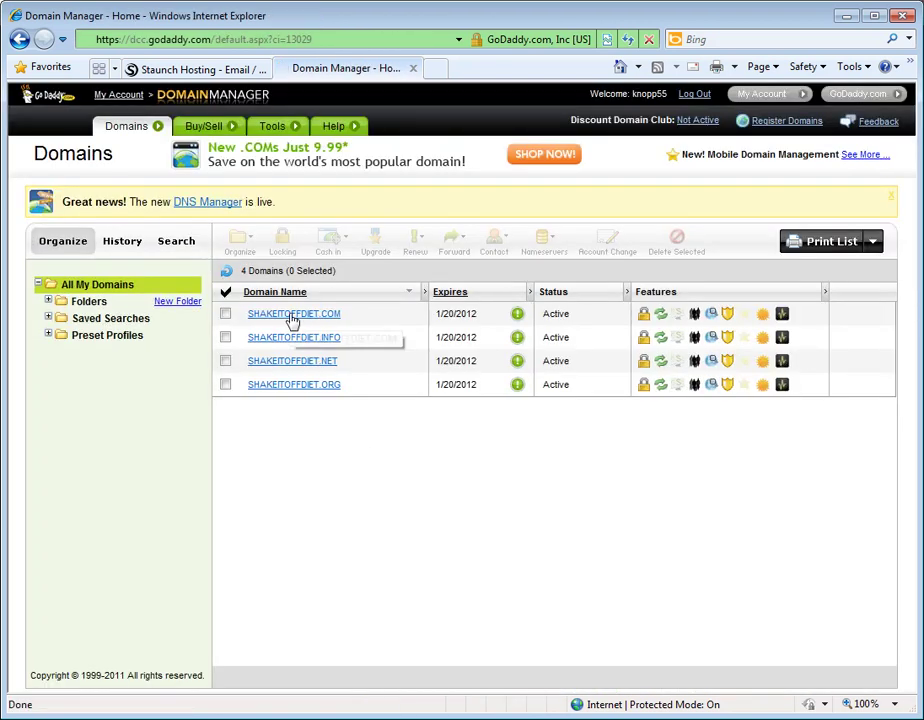
pyautogui.click(292, 315)
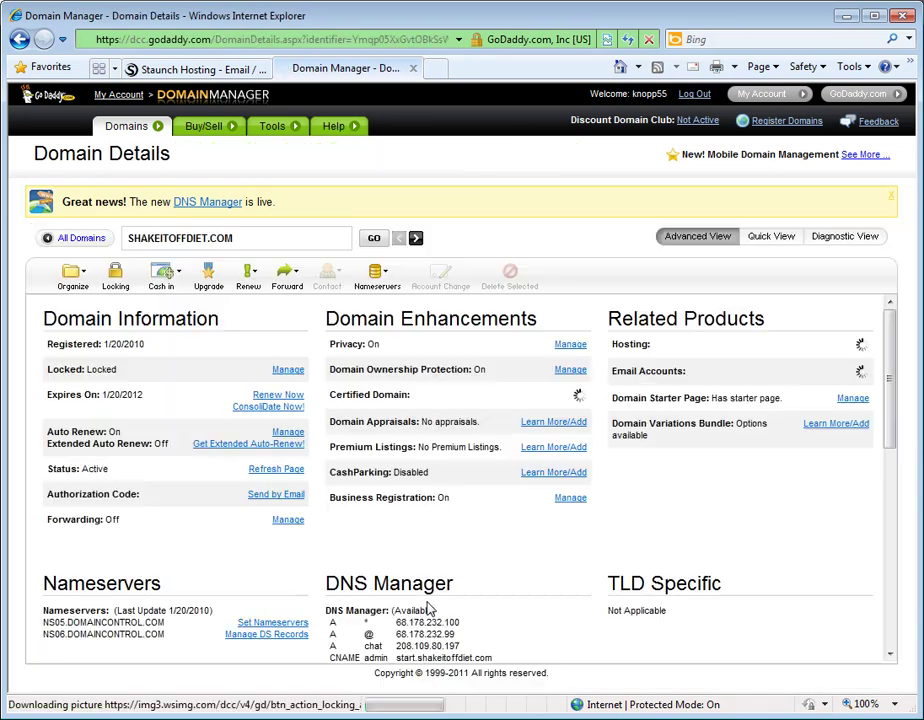
# Launch the DNS Manager zone file editor for SHAKEITOFFDIET.COM from its domain details
pyautogui.scroll(-1, 432, 608)
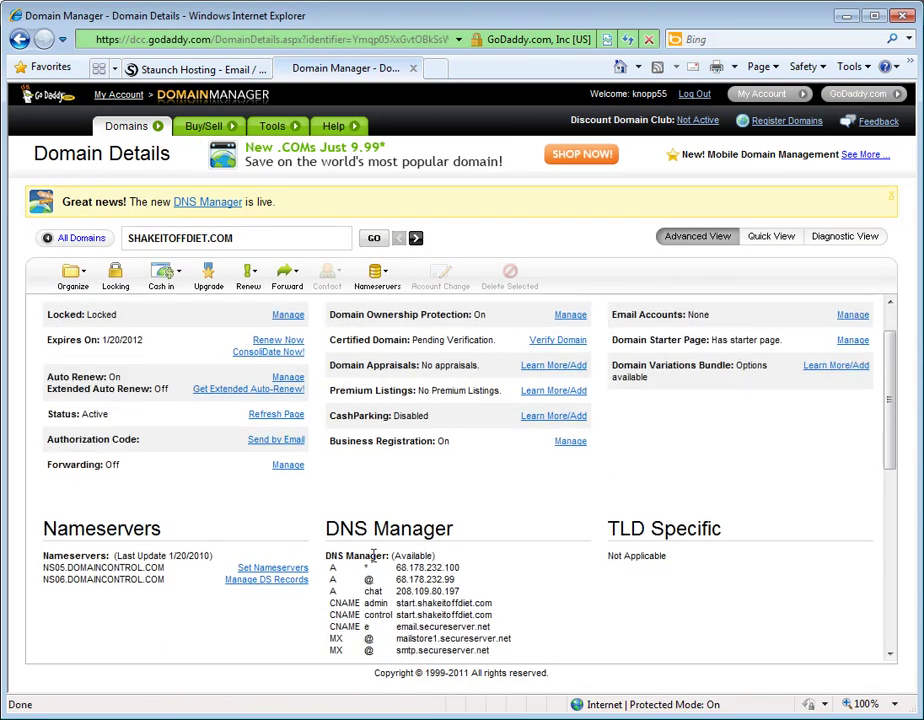
pyautogui.scroll(-2, 477, 600)
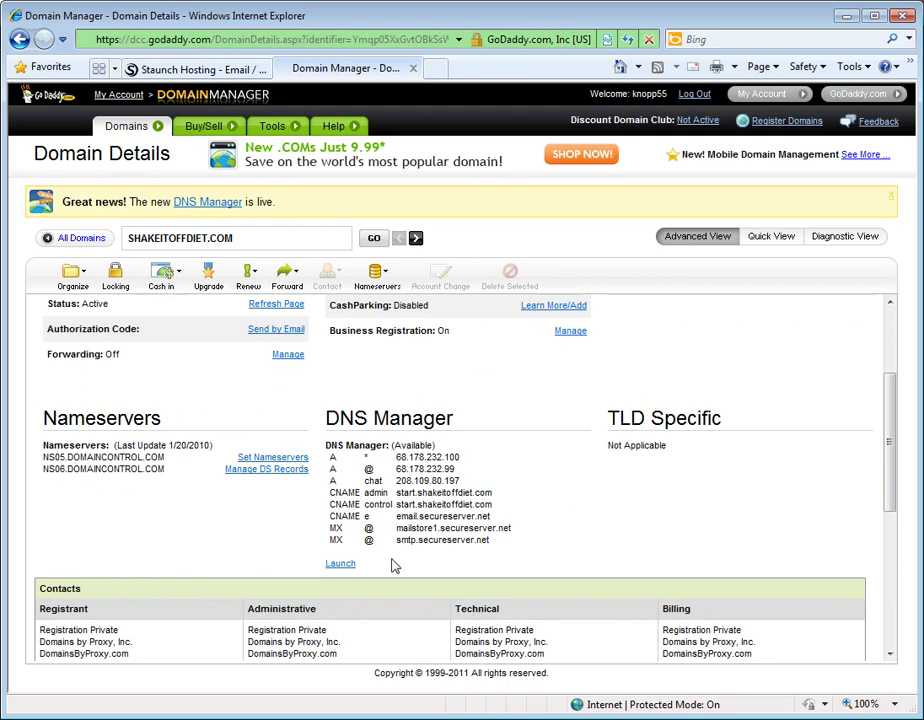
pyautogui.click(341, 564)
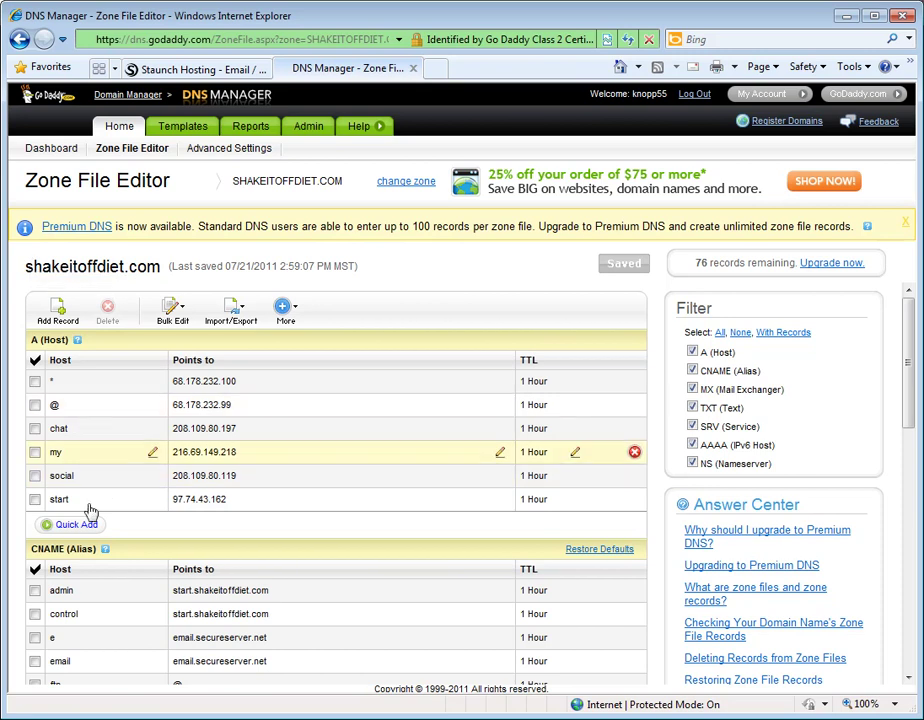
# Delete the www record from the CNAME (Alias) records of the zone file
pyautogui.scroll(-3, 100, 666)
pyautogui.scroll(-3, 100, 666)
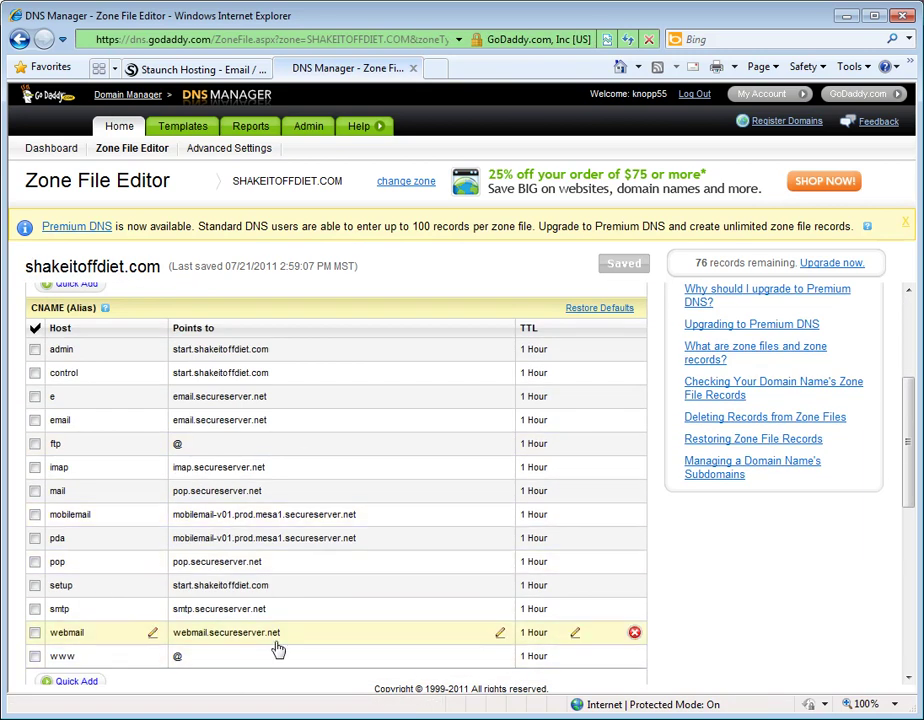
pyautogui.click(635, 657)
# Delete all A (Host) records: start, social, my, chat, @ and *
pyautogui.scroll(5, 570, 585)
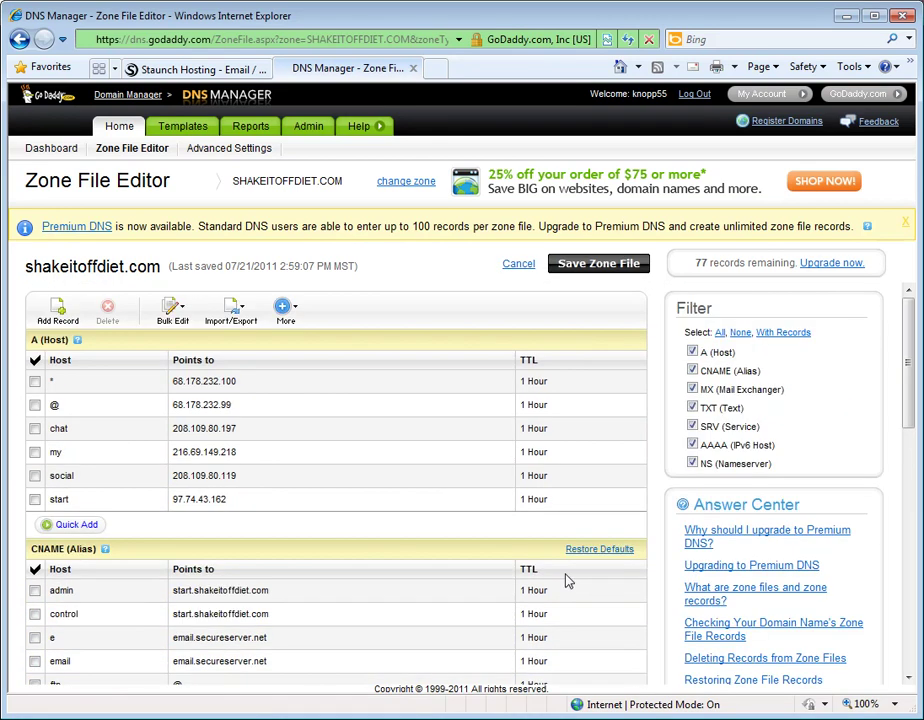
pyautogui.click(635, 503)
pyautogui.click(637, 487)
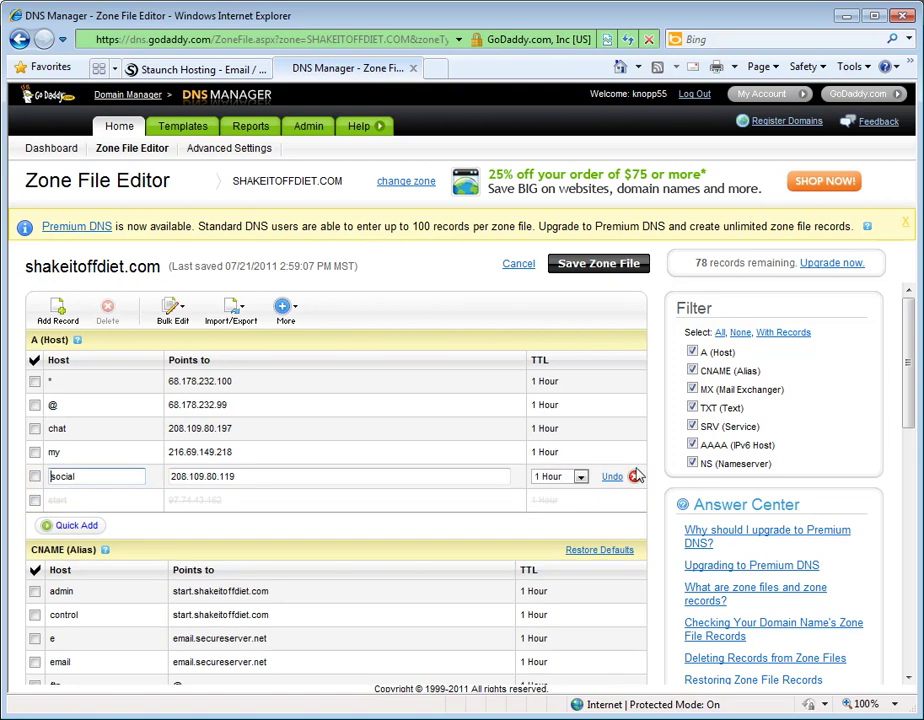
pyautogui.click(634, 479)
pyautogui.click(635, 453)
pyautogui.click(635, 429)
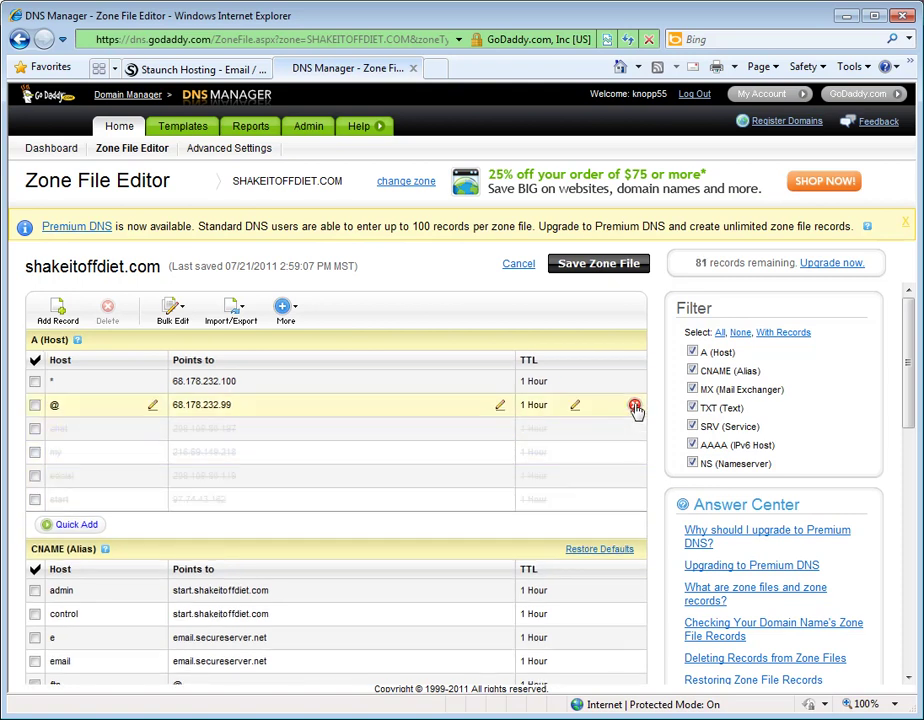
pyautogui.click(635, 406)
pyautogui.click(635, 381)
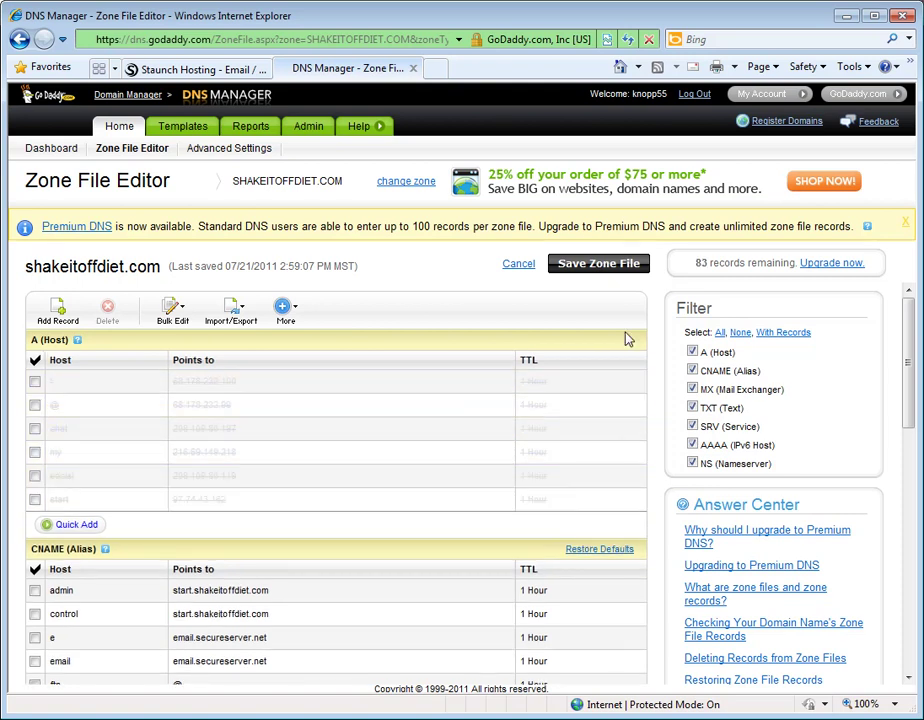
# Save the zone file with the A (Host) records and the www alias removed, confirming the changes
pyautogui.click(598, 264)
pyautogui.click(438, 416)
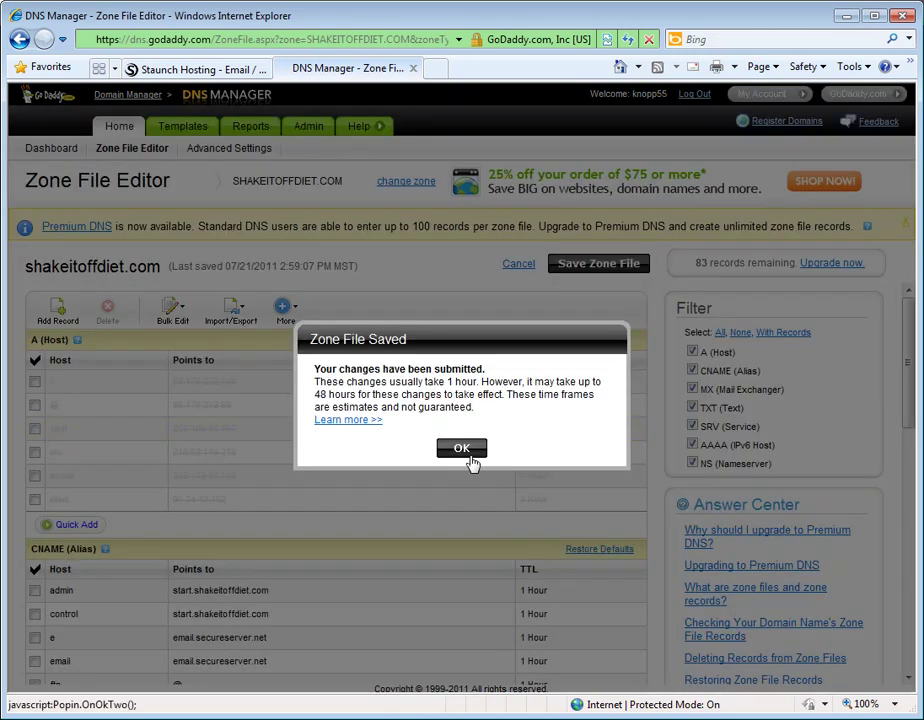
pyautogui.click(468, 452)
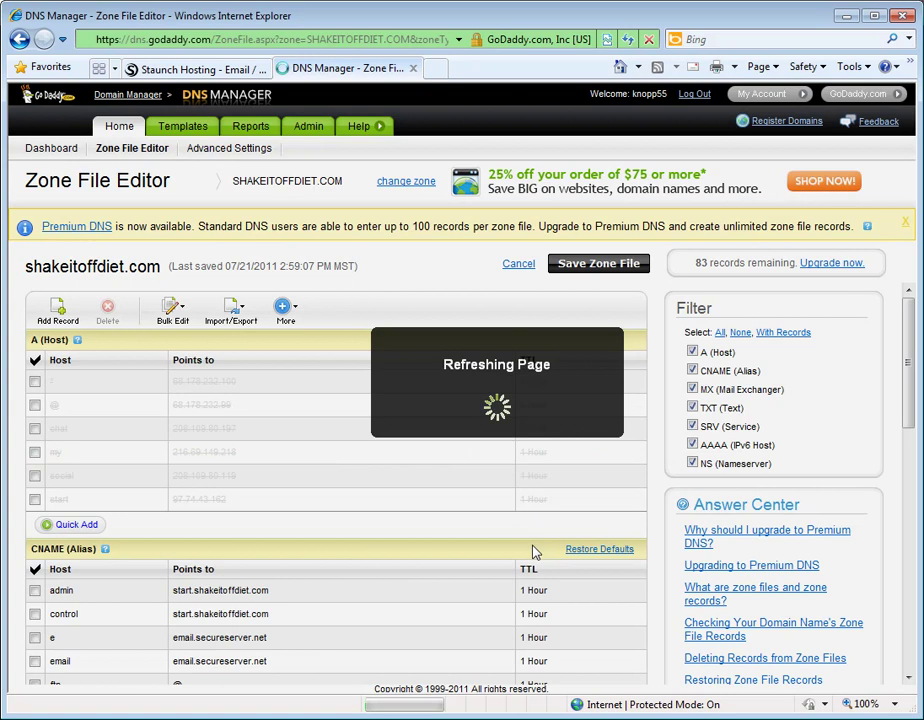
# Delete all remaining CNAME (Alias) records, from admin and control through smtp and webmail
pyautogui.scroll(-1, 525, 547)
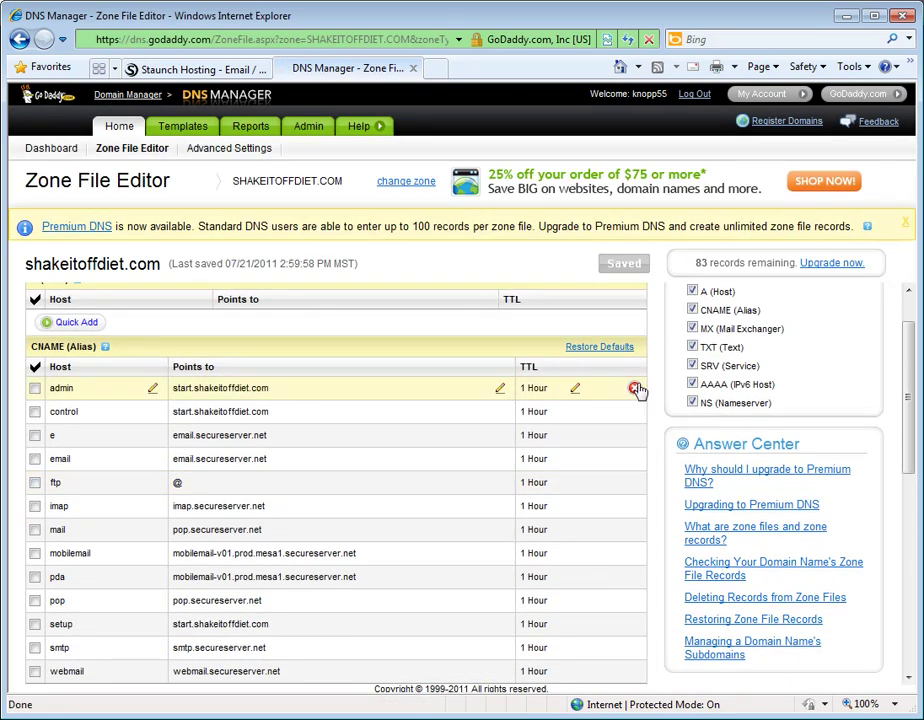
pyautogui.click(633, 388)
pyautogui.click(633, 411)
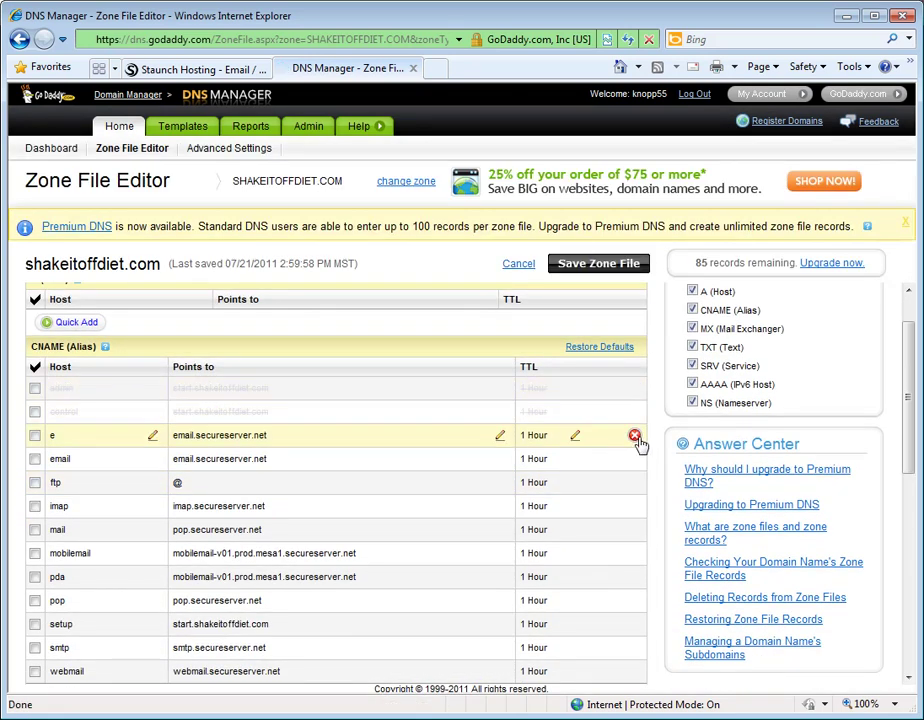
pyautogui.click(633, 435)
pyautogui.click(633, 458)
pyautogui.click(634, 483)
pyautogui.click(634, 506)
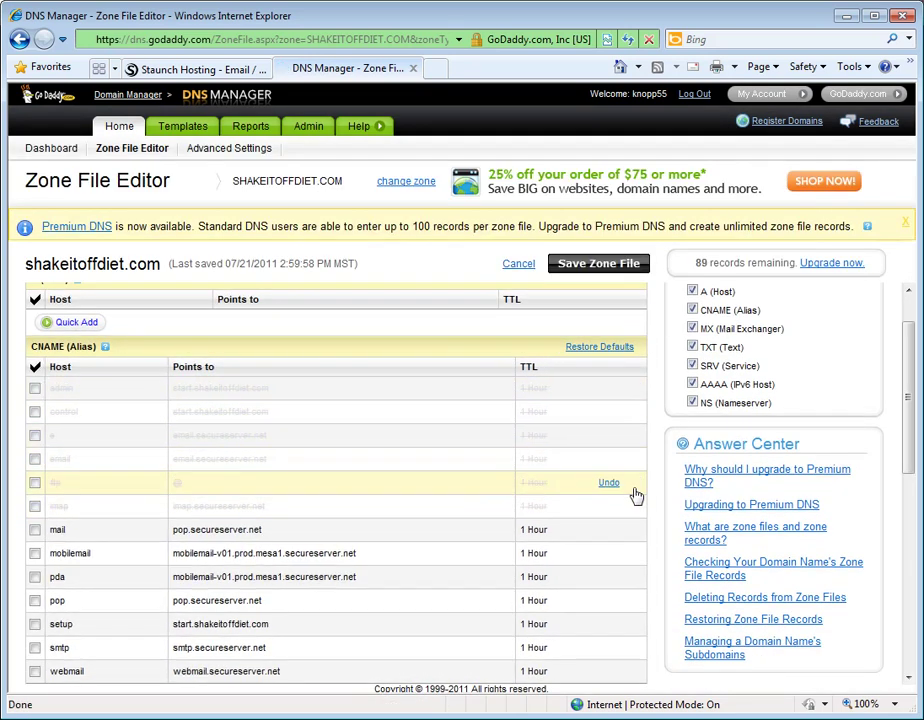
pyautogui.click(634, 529)
pyautogui.click(634, 555)
pyautogui.click(634, 580)
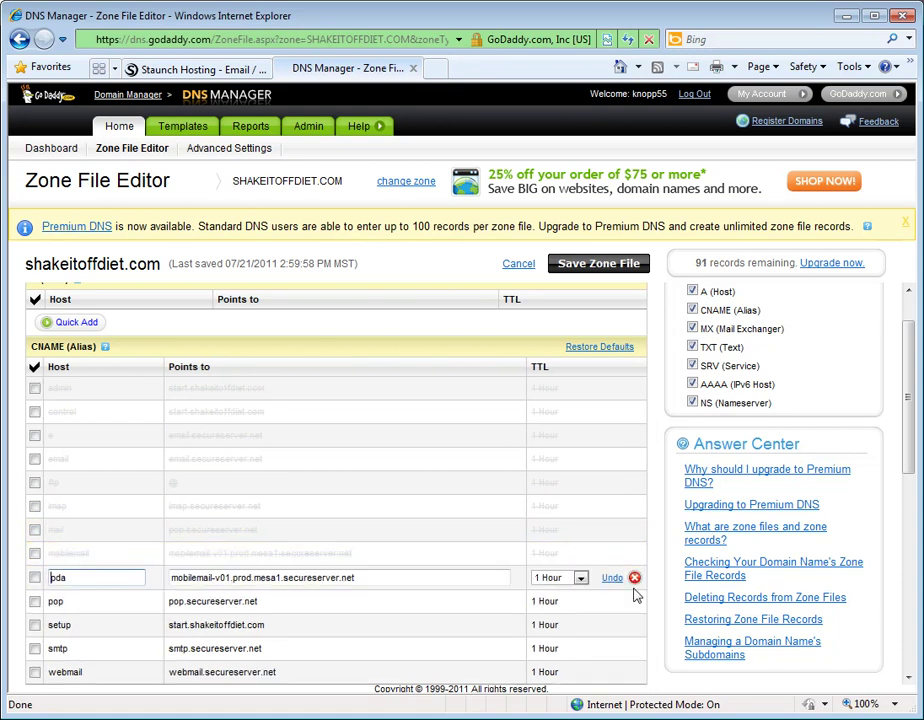
pyautogui.click(634, 602)
pyautogui.click(634, 580)
pyautogui.click(634, 624)
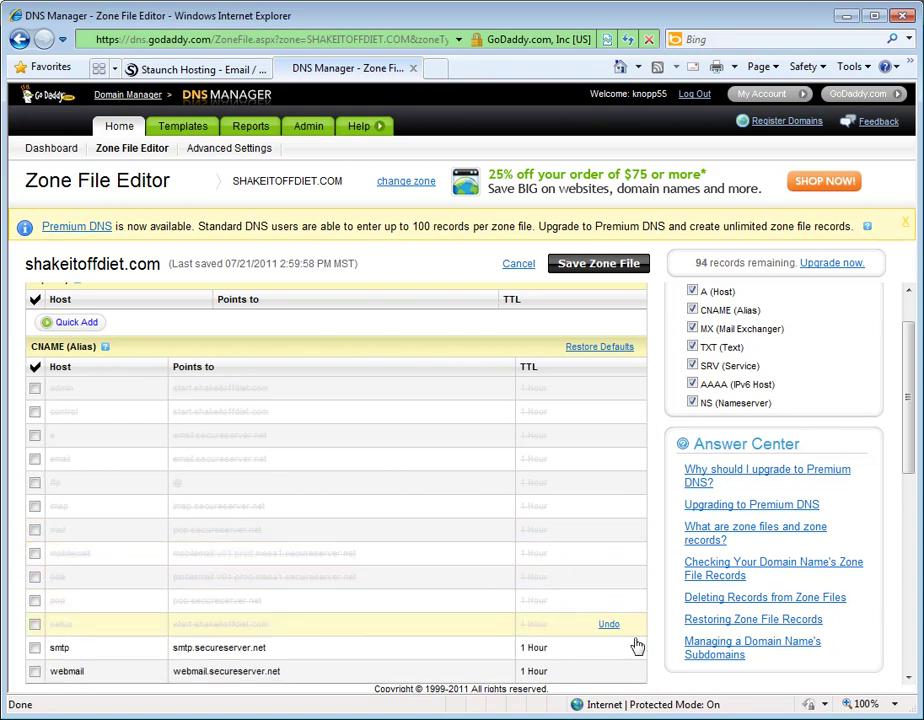
pyautogui.click(634, 647)
pyautogui.click(634, 671)
# Delete both MX (Mail Exchanger) records, mailstore1.secureserver.net and smtp.secureserver.net
pyautogui.scroll(-5, 632, 660)
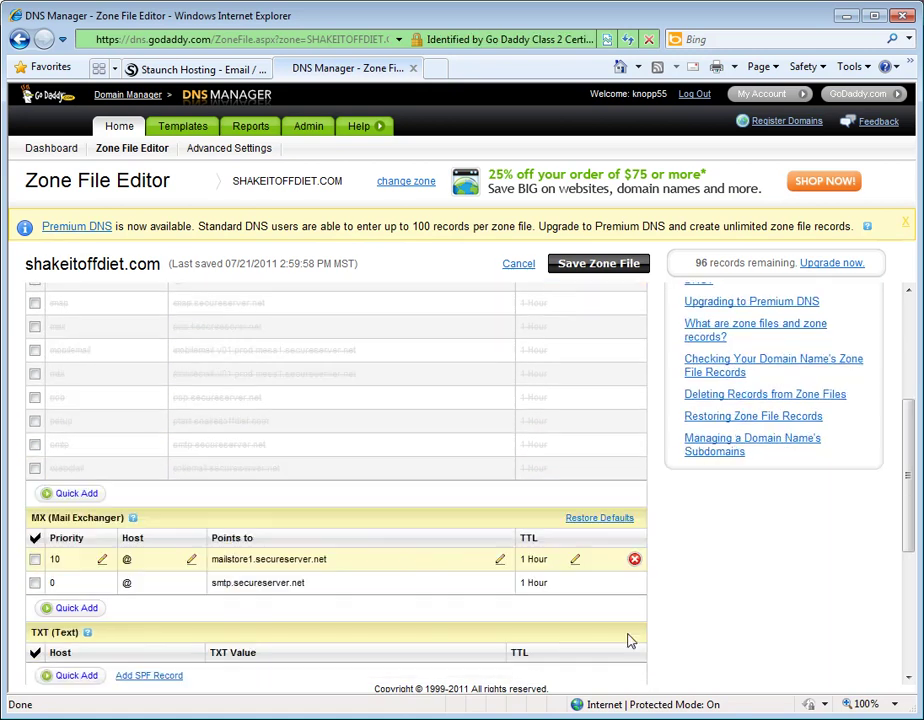
pyautogui.click(634, 521)
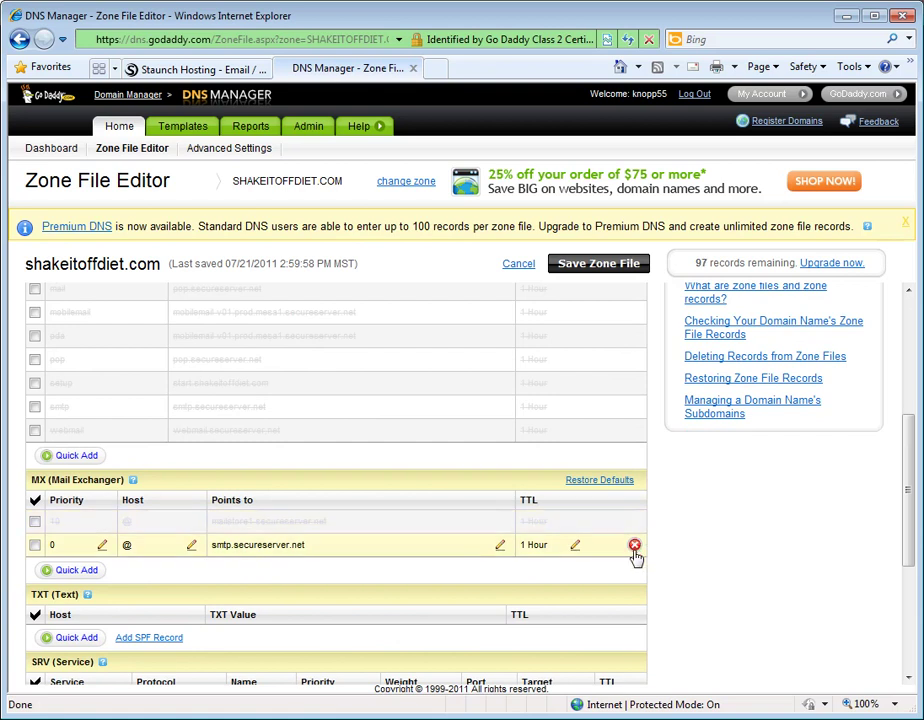
pyautogui.click(634, 544)
# Save the zone file with the CNAME and MX records removed, confirming the changes
pyautogui.scroll(-3, 615, 617)
pyautogui.scroll(10, 615, 600)
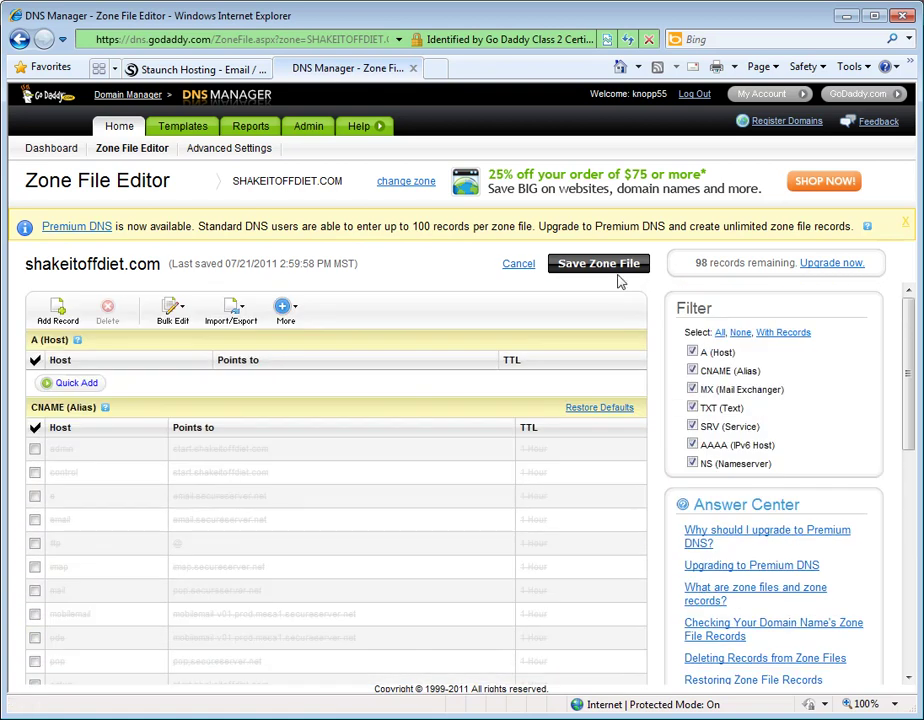
pyautogui.click(612, 266)
pyautogui.click(440, 414)
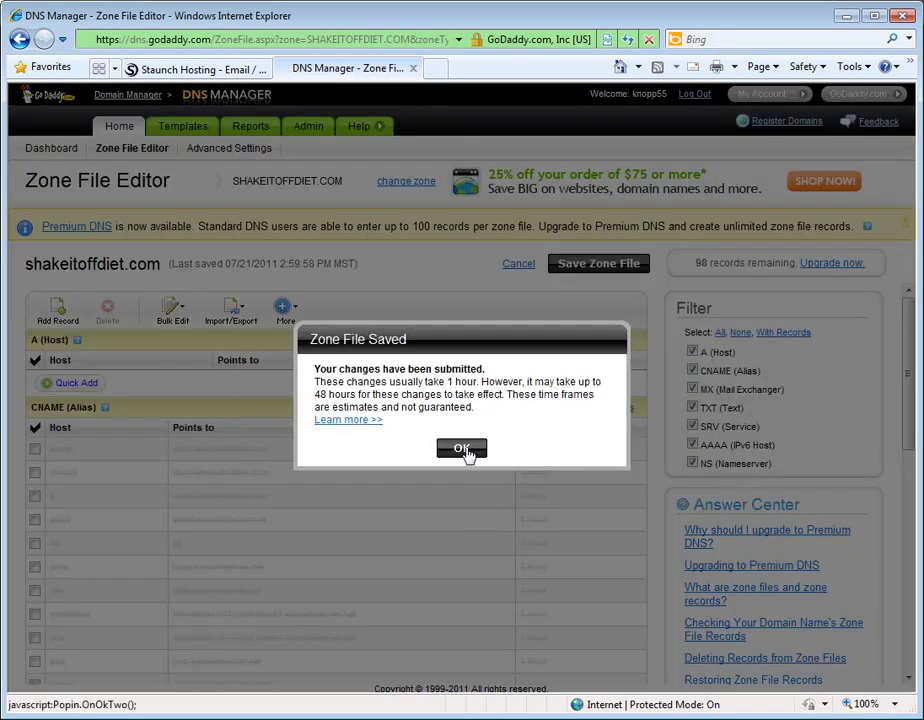
pyautogui.click(463, 450)
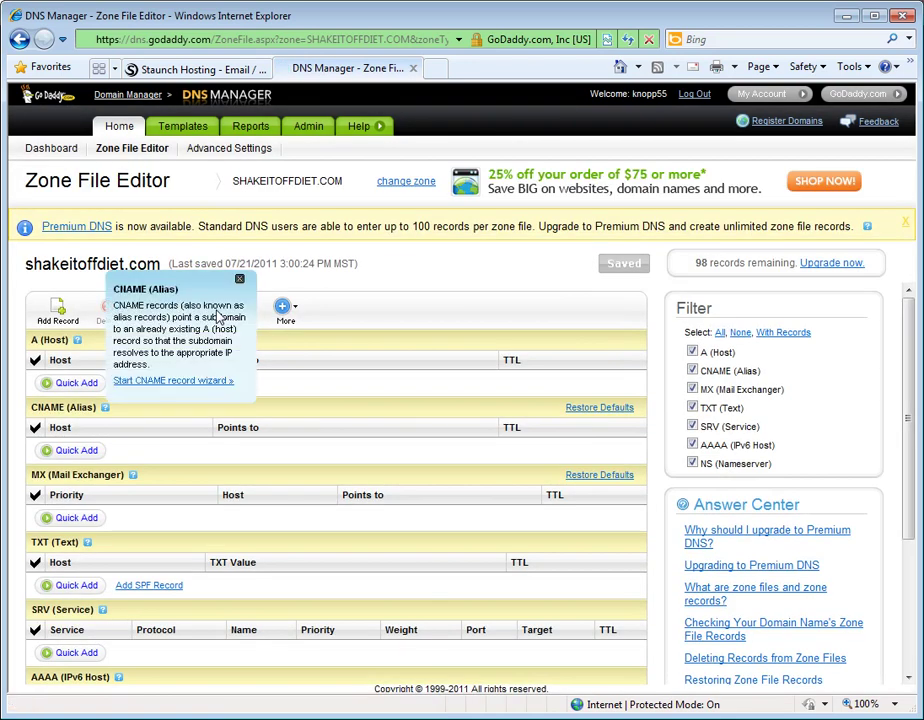
# Add a CNAME (Alias) record with host www pointing to web2.staunchhosting.com
pyautogui.click(72, 451)
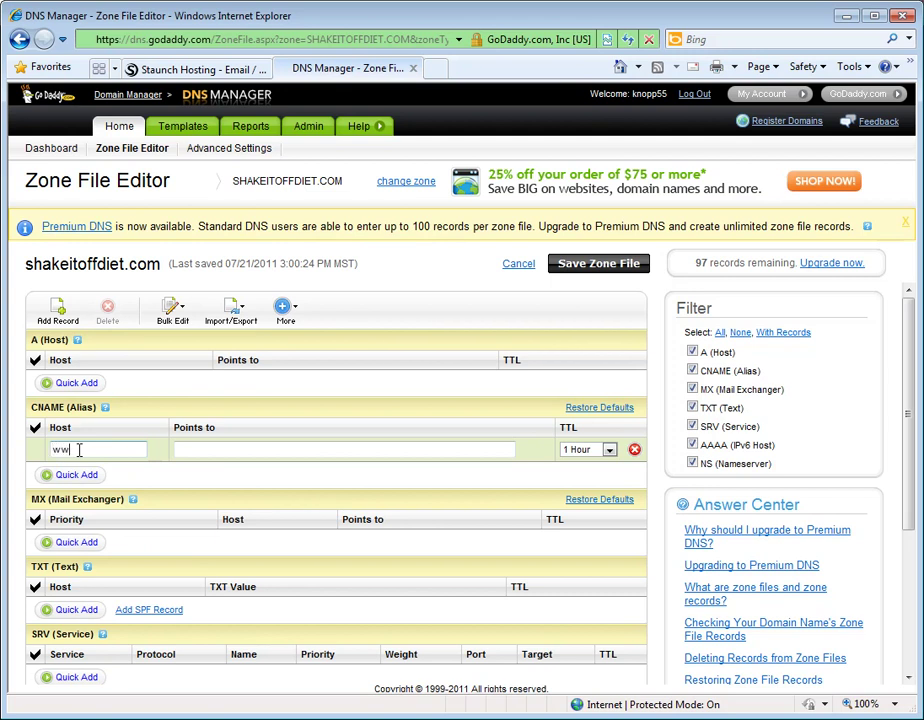
pyautogui.press('Tab')
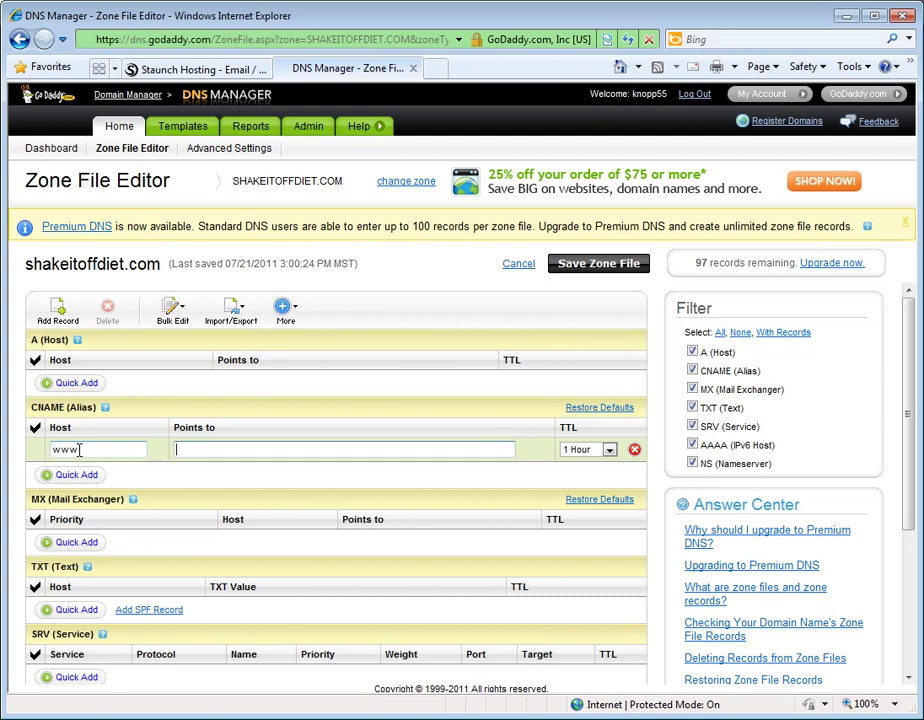
pyautogui.write('web2.staunchhosting.com')
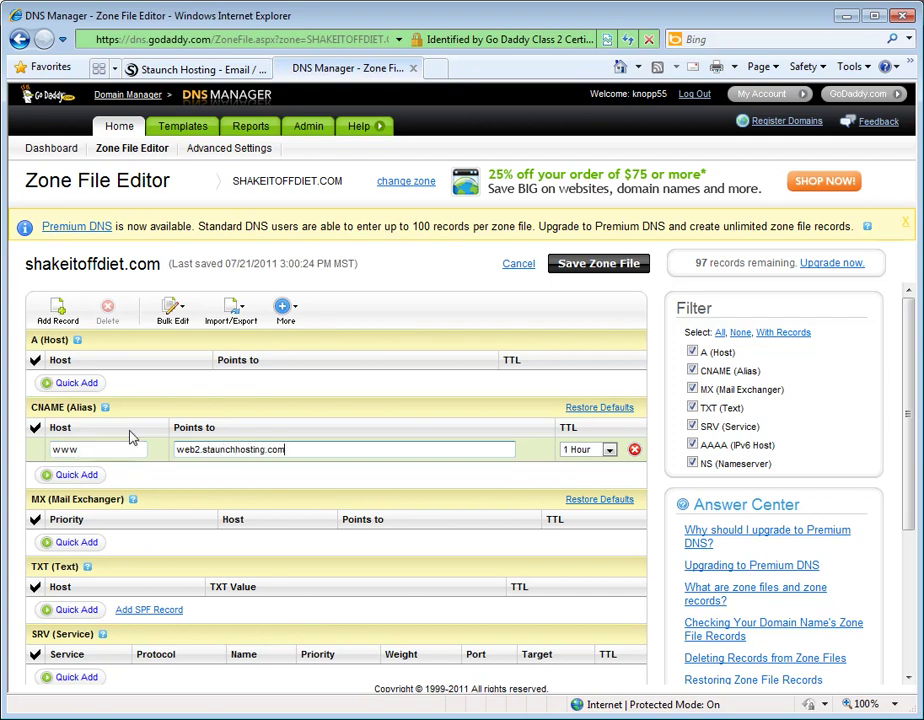
pyautogui.moveTo(180, 449); pyautogui.dragTo(295, 450)
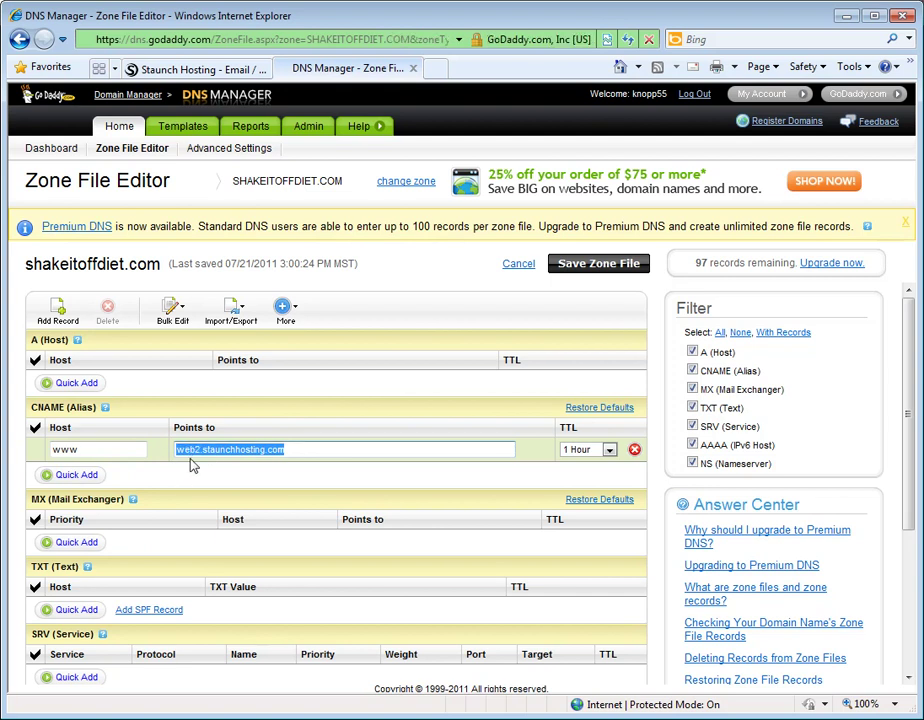
pyautogui.moveTo(96, 449); pyautogui.dragTo(42, 451)
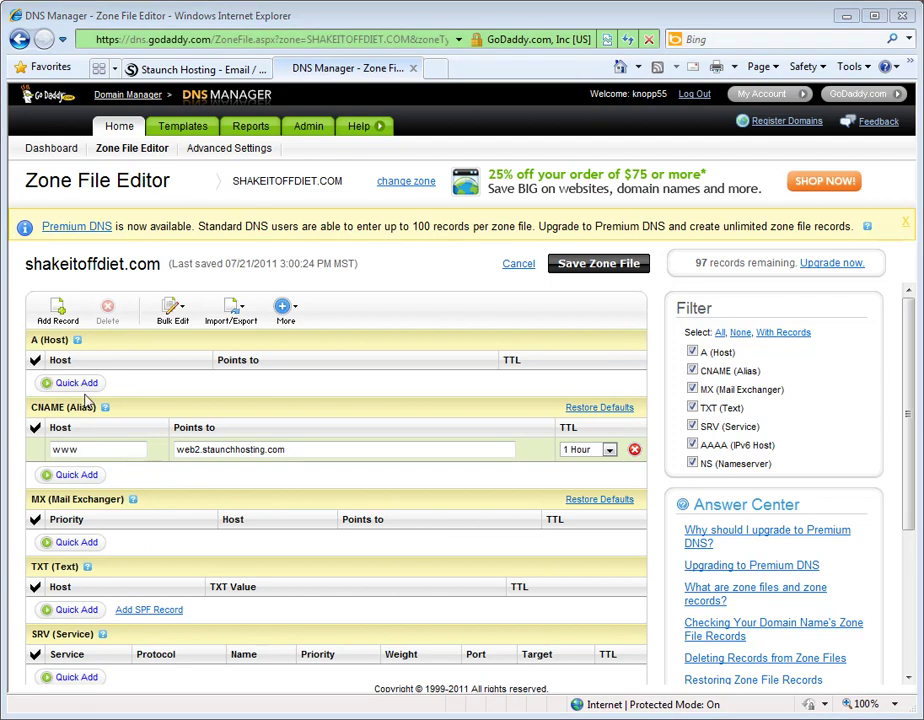
# Save the zone file with the new www alias record and confirm the changes
pyautogui.click(578, 264)
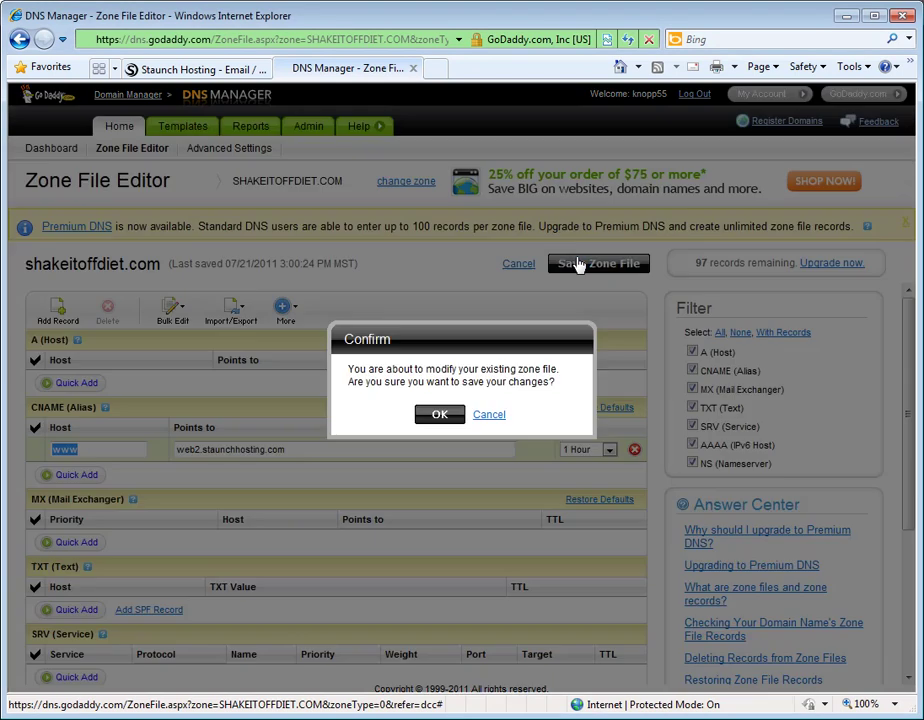
pyautogui.click(440, 415)
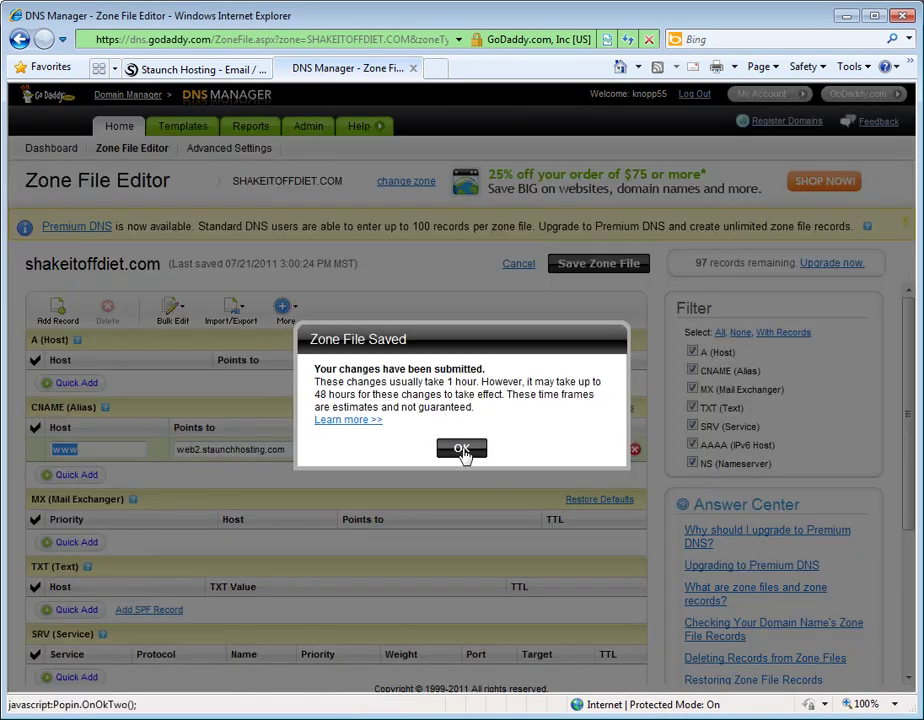
pyautogui.click(464, 450)
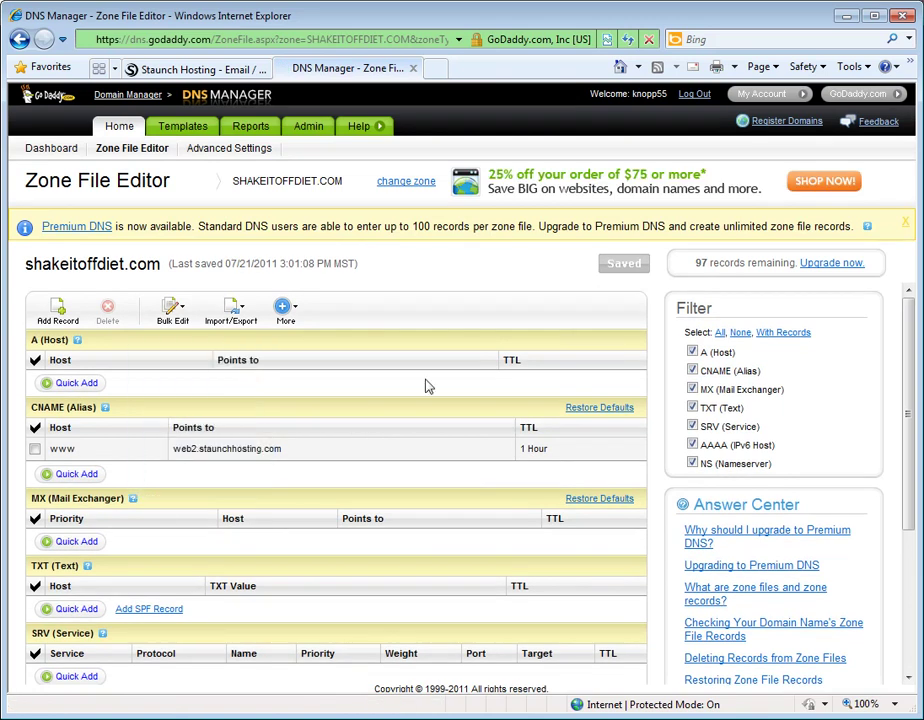
# Switch to the Staunch Hosting site, try to open its Account Management page, and return to the home page
pyautogui.click(133, 69)
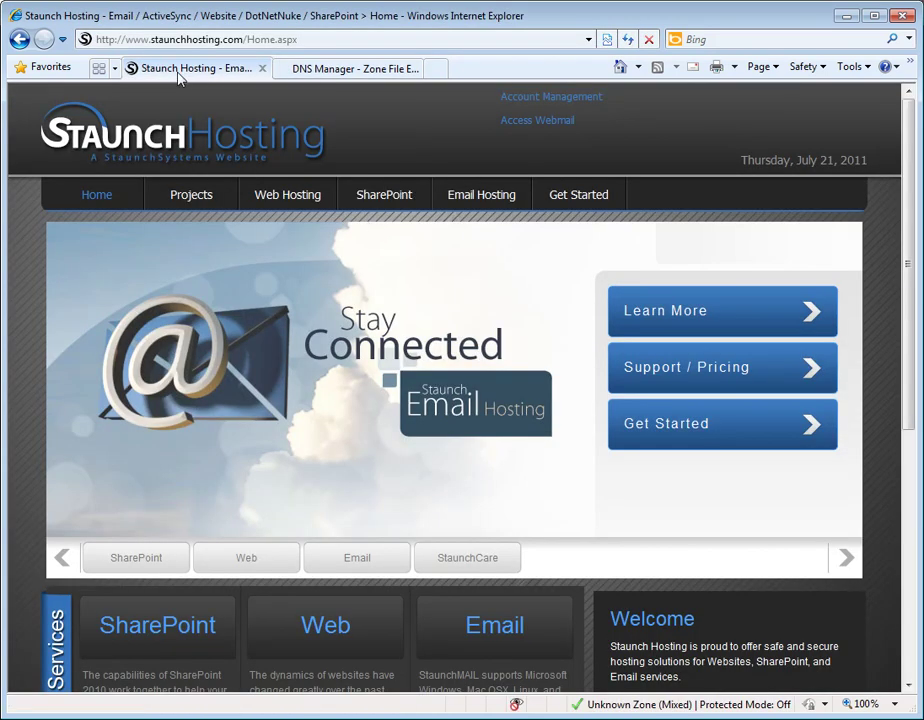
pyautogui.click(537, 101)
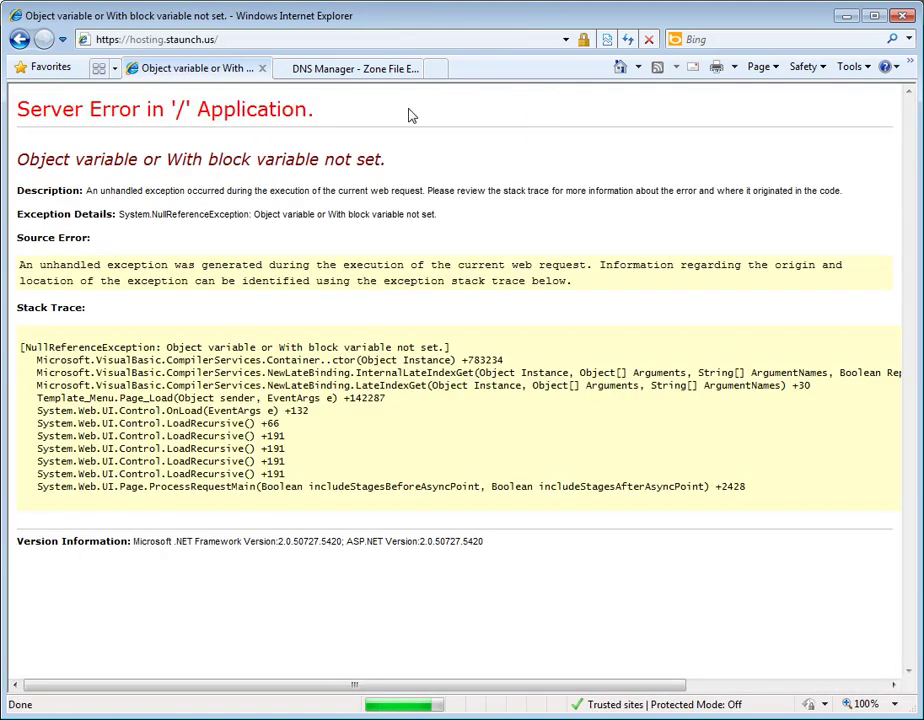
pyautogui.click(19, 40)
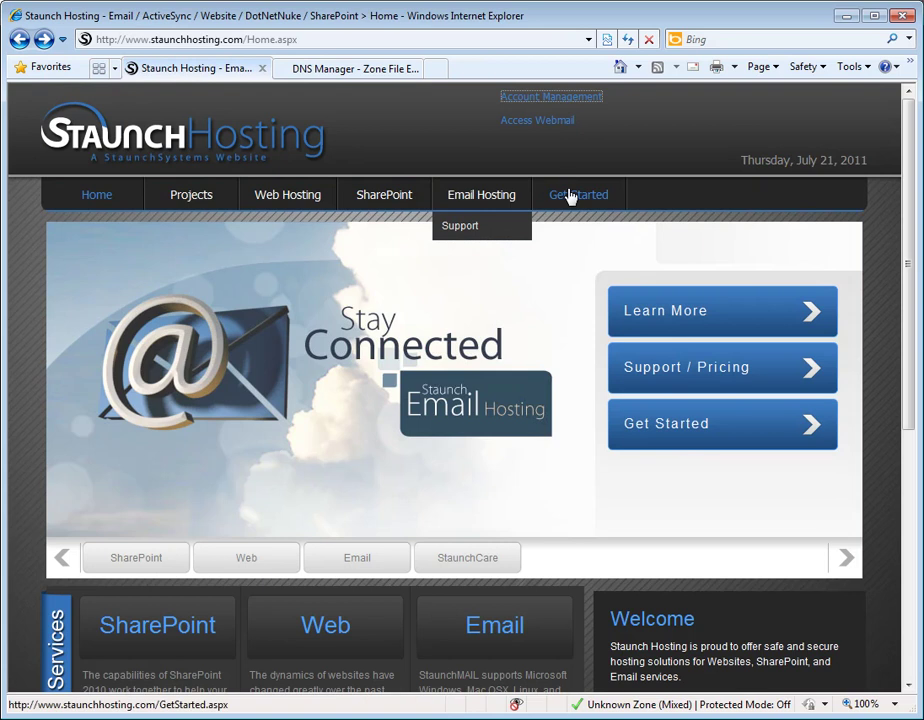
# Start a website setup order on Staunch Hosting, select the DotNetNuke Hosting plan and continue with the order
pyautogui.click(569, 197)
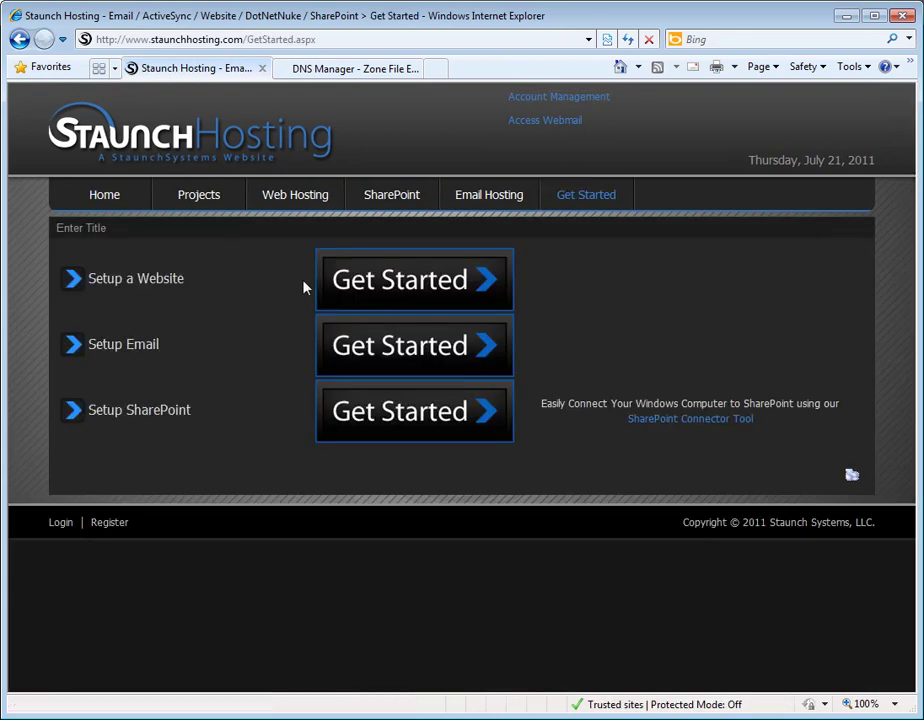
pyautogui.click(366, 281)
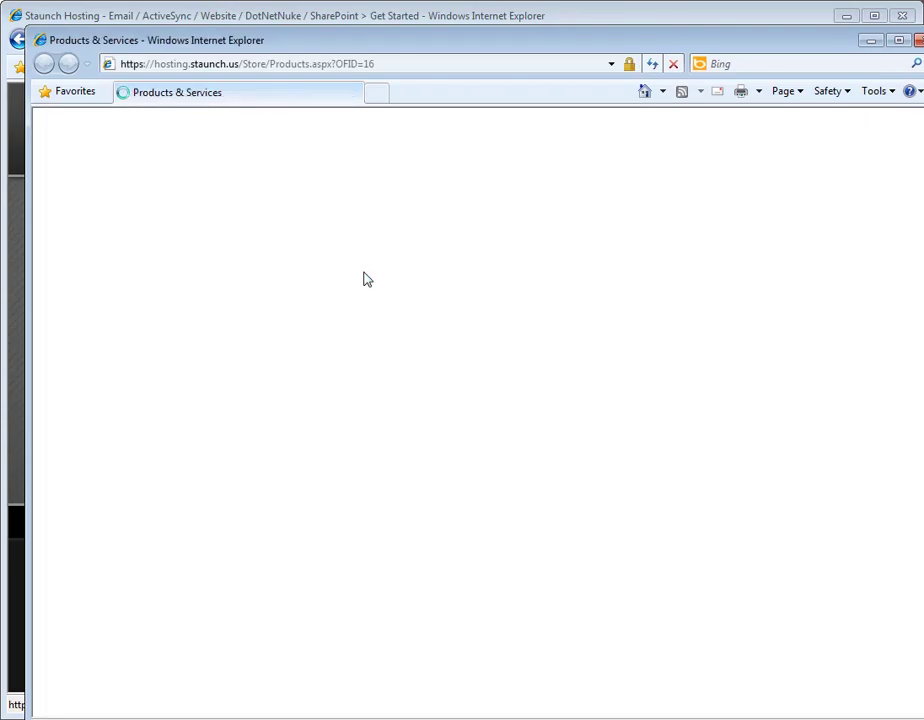
pyautogui.moveTo(467, 36); pyautogui.dragTo(444, 13)
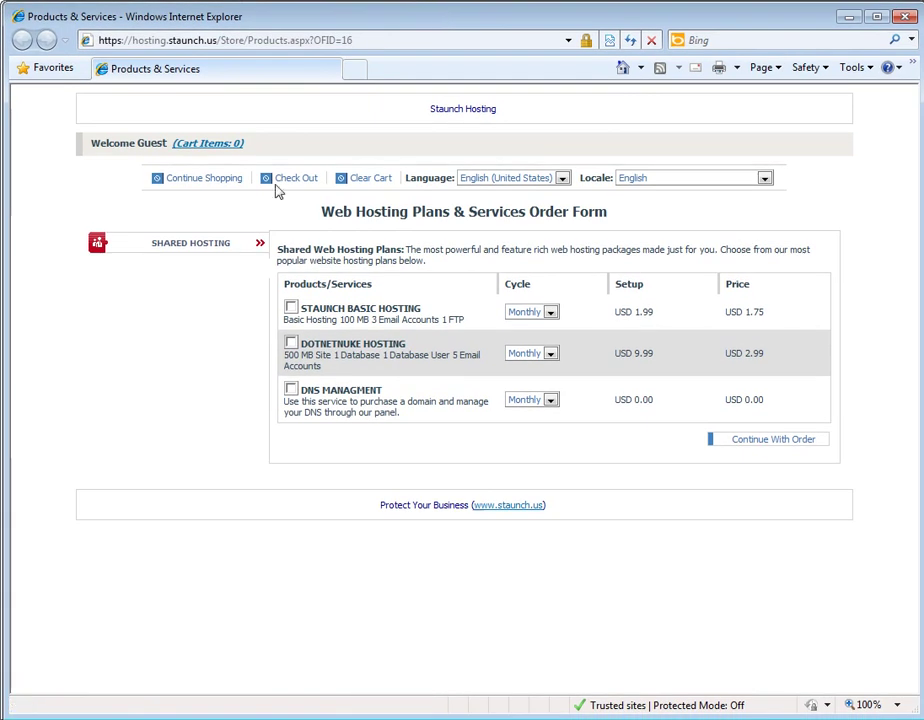
pyautogui.click(291, 343)
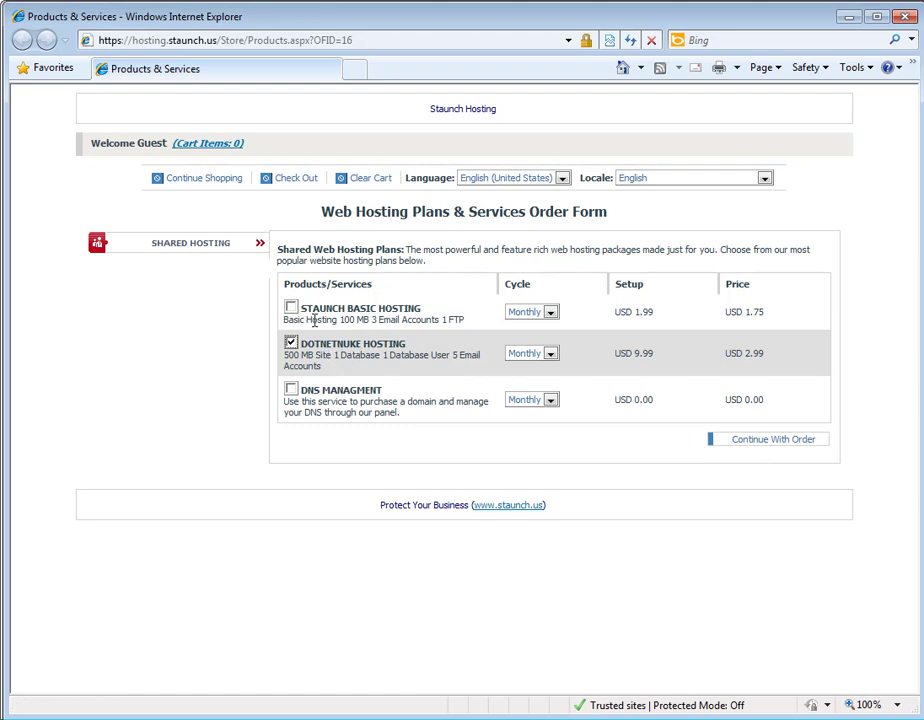
pyautogui.click(780, 441)
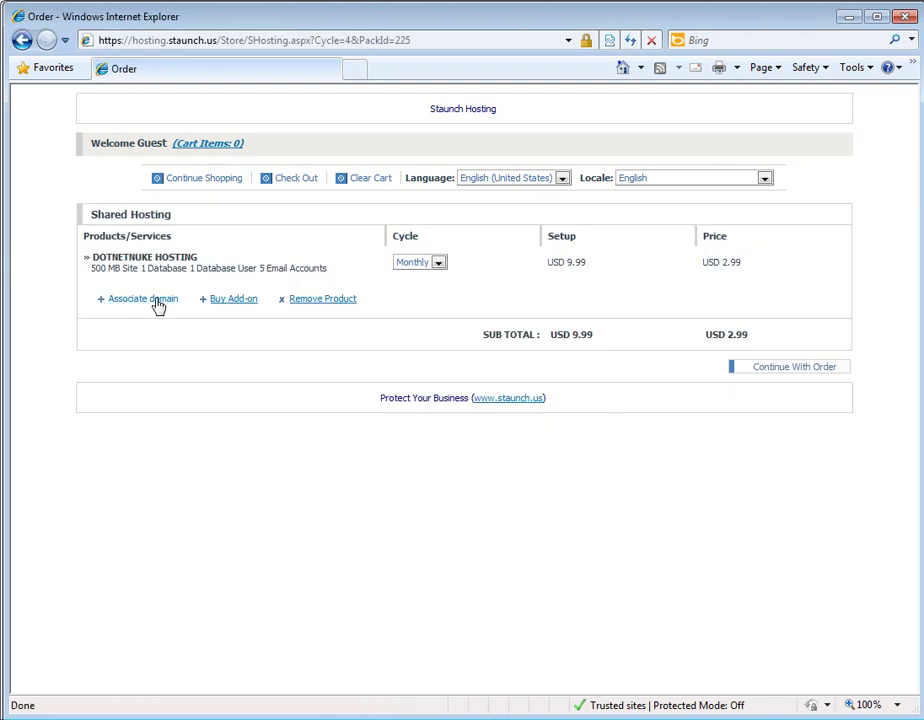
# Set the order's domain association to use an existing domain name, and copy shakeitoffdiet.com from the Go Daddy zone file page
pyautogui.click(157, 305)
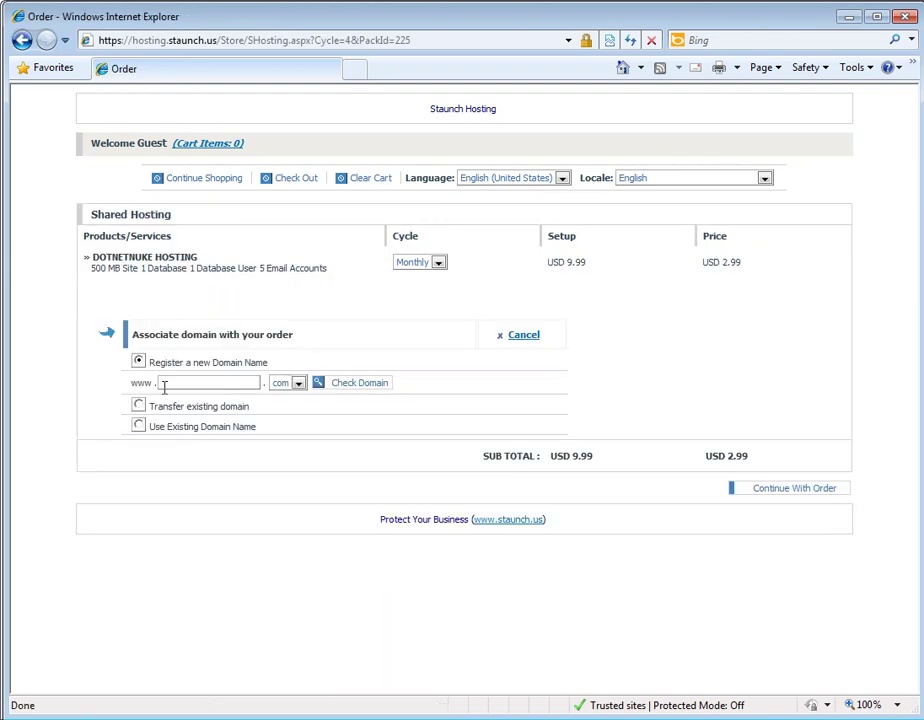
pyautogui.click(139, 427)
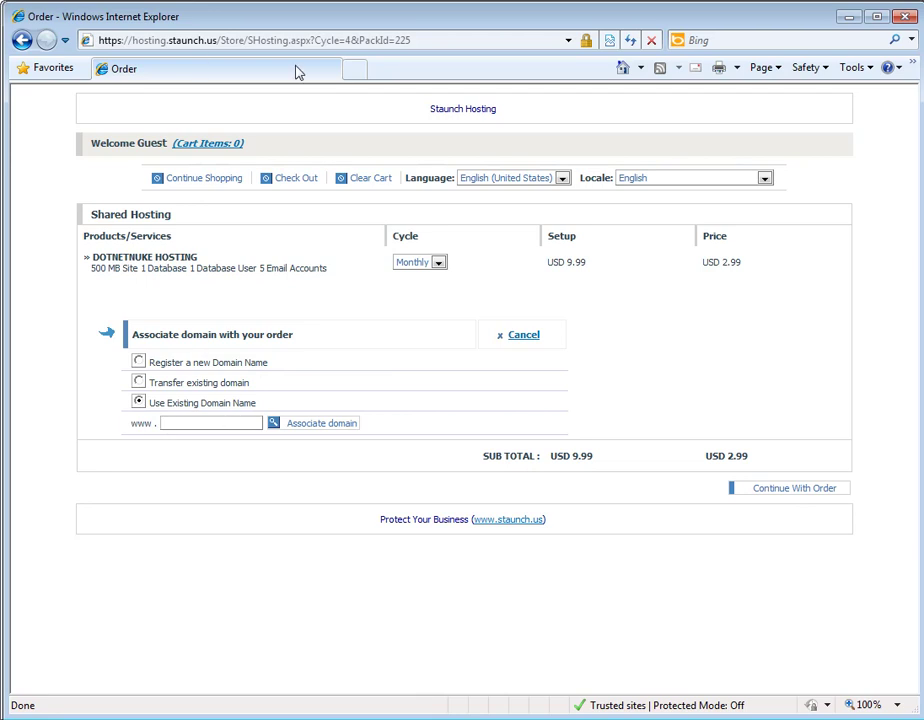
pyautogui.moveTo(382, 16); pyautogui.dragTo(348, 403)
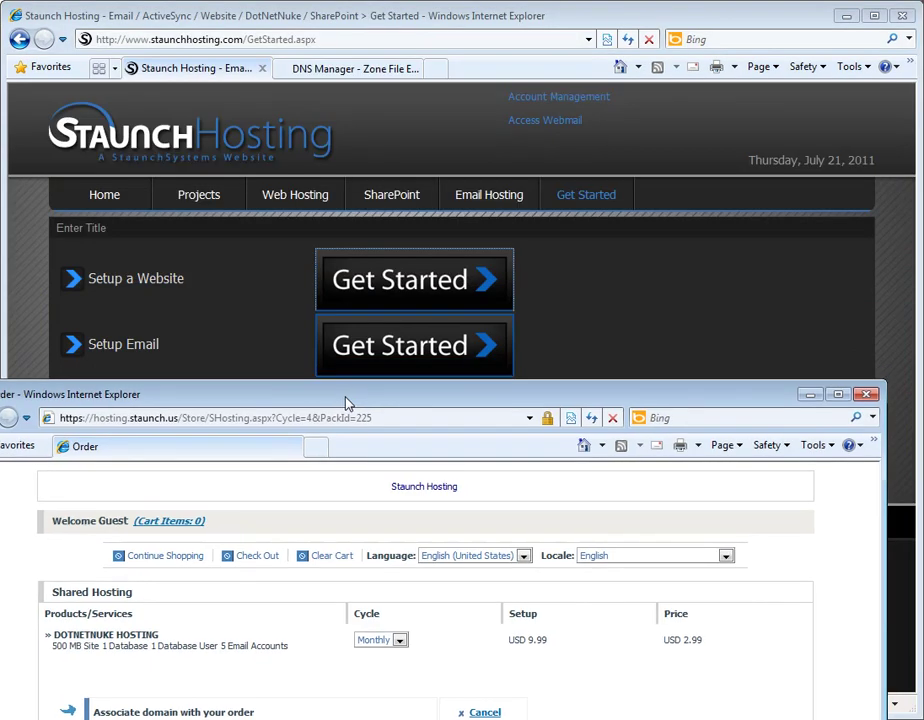
pyautogui.click(350, 68)
pyautogui.moveTo(28, 262); pyautogui.dragTo(160, 266)
pyautogui.hotkey('ctrl', 'c')
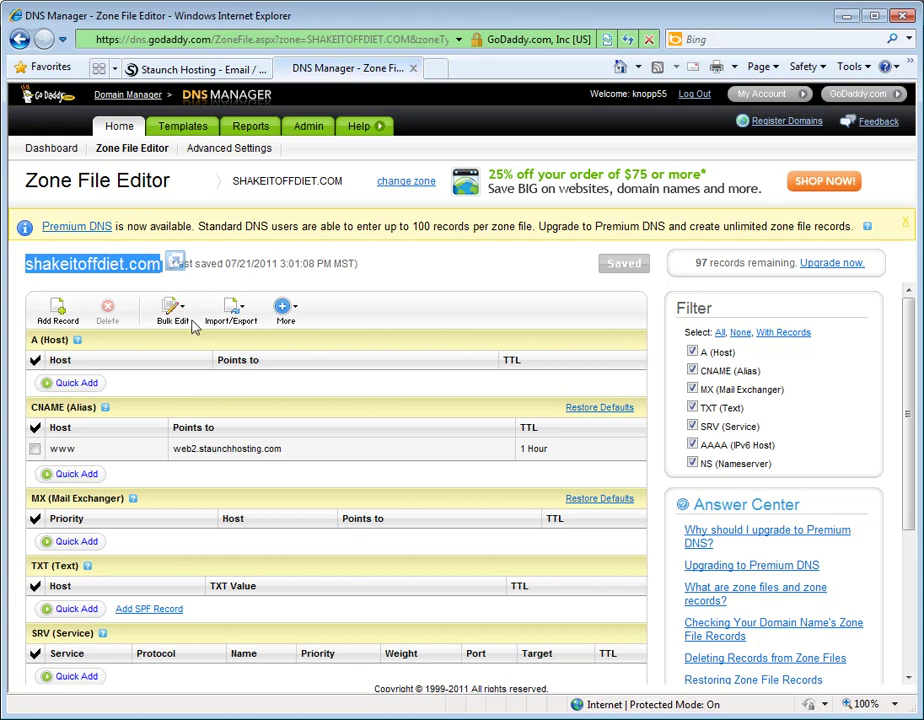
# Return to the Staunch Hosting order, associate the copied domain shakeitoffdiet.com with it and continue with the order
pyautogui.hotkey('alt', 'Tab')
pyautogui.moveTo(580, 380); pyautogui.dragTo(635, 112)
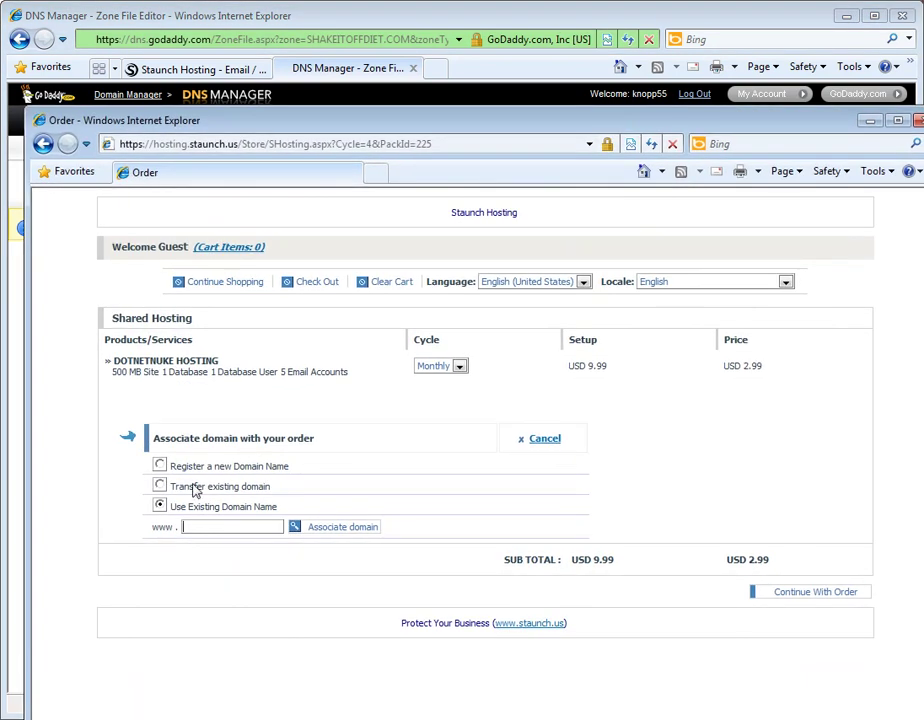
pyautogui.hotkey('ctrl', 'v')
pyautogui.click(345, 530)
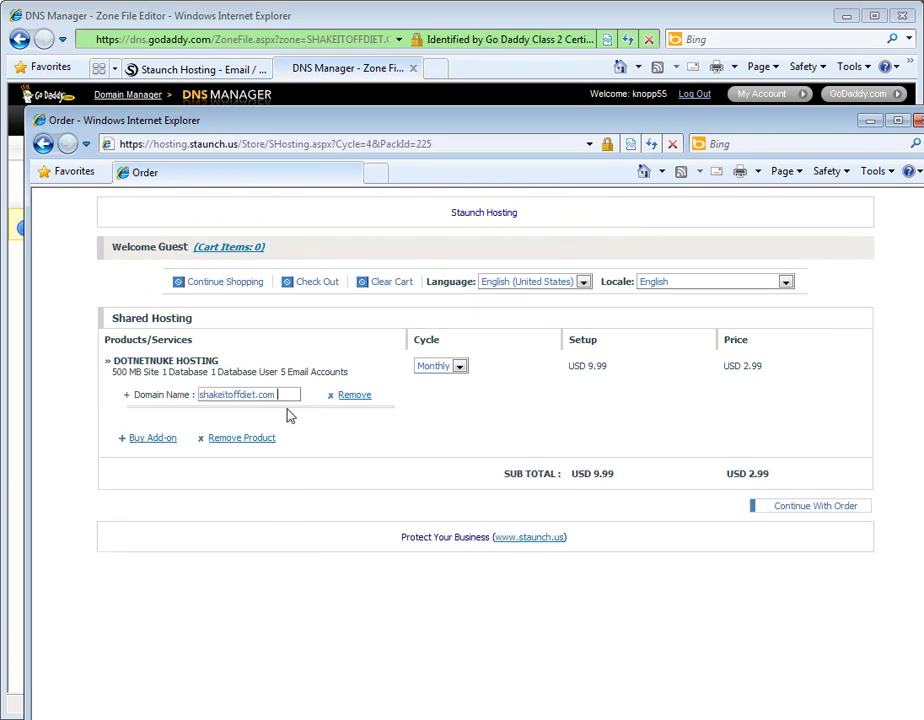
pyautogui.click(826, 509)
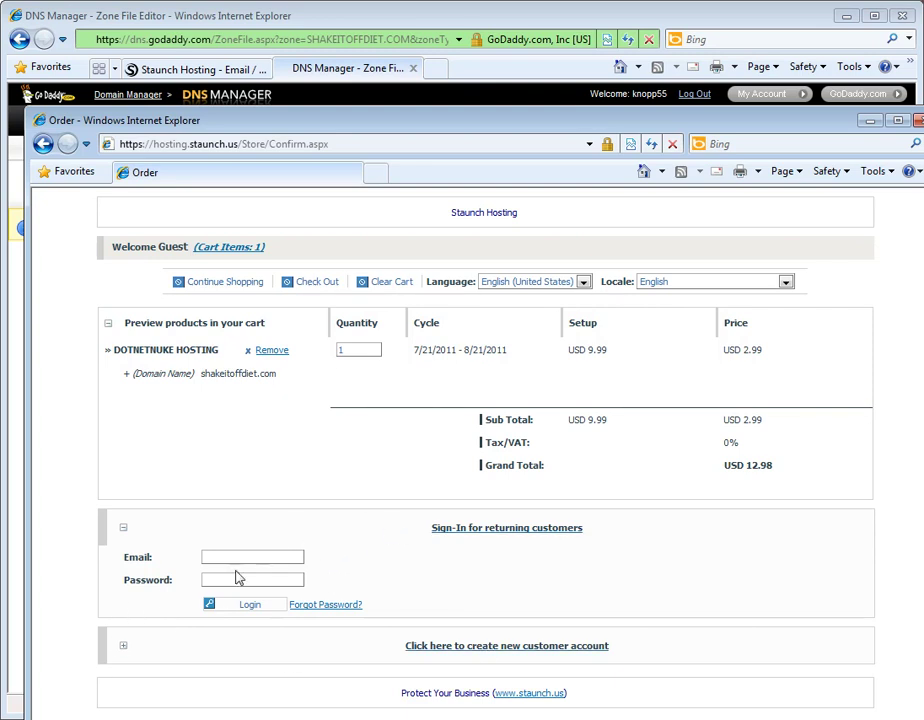
# Create a new customer account with the required profile and login details for the order, and dismiss the confirmation message
pyautogui.moveTo(383, 132); pyautogui.dragTo(380, 2)
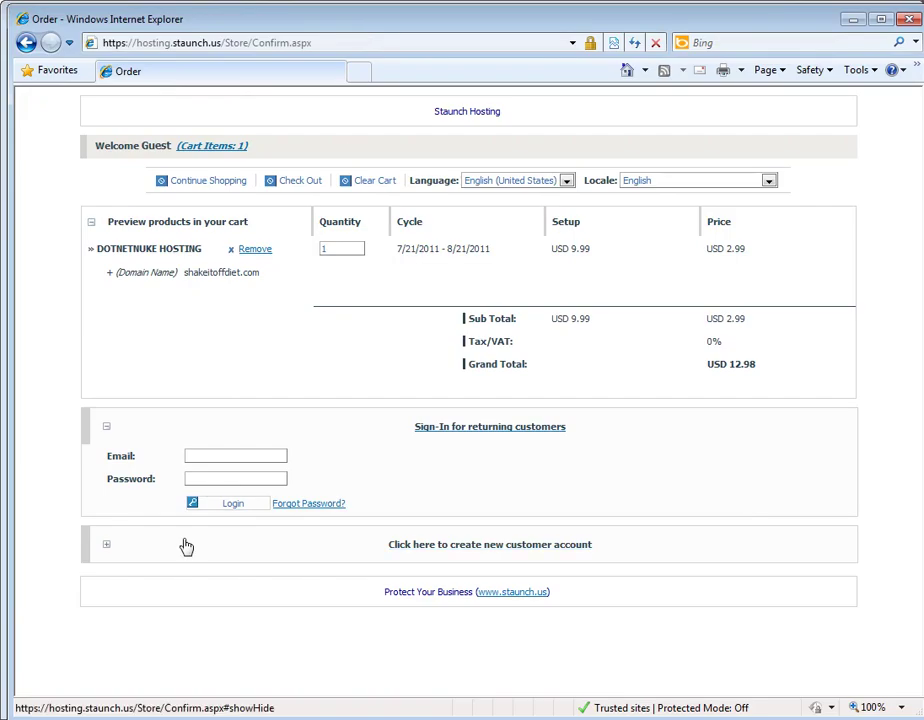
pyautogui.click(108, 543)
pyautogui.scroll(-3, 167, 631)
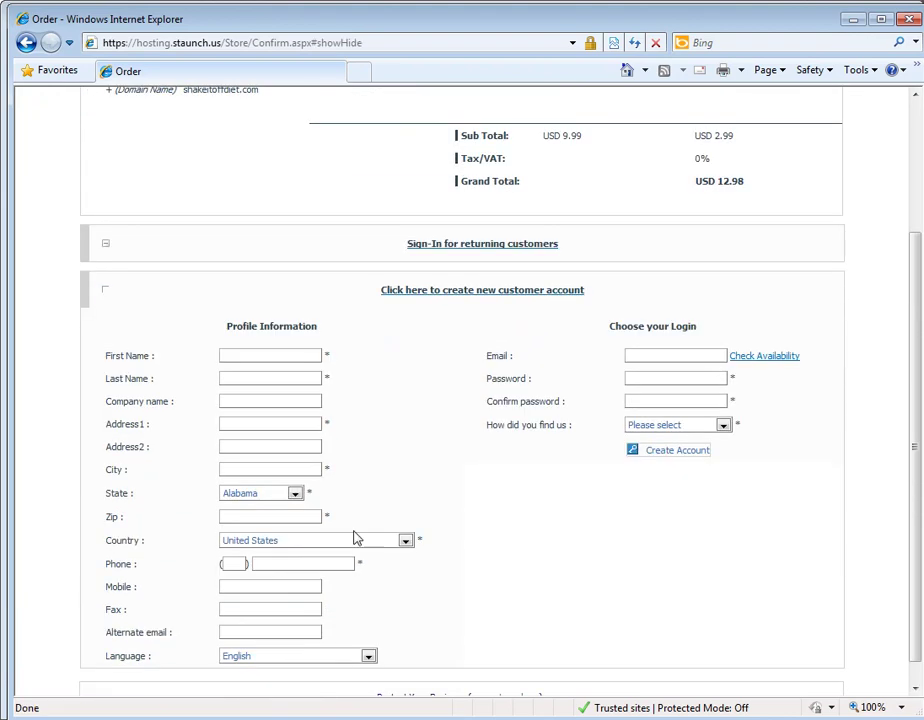
pyautogui.scroll(-1, 249, 531)
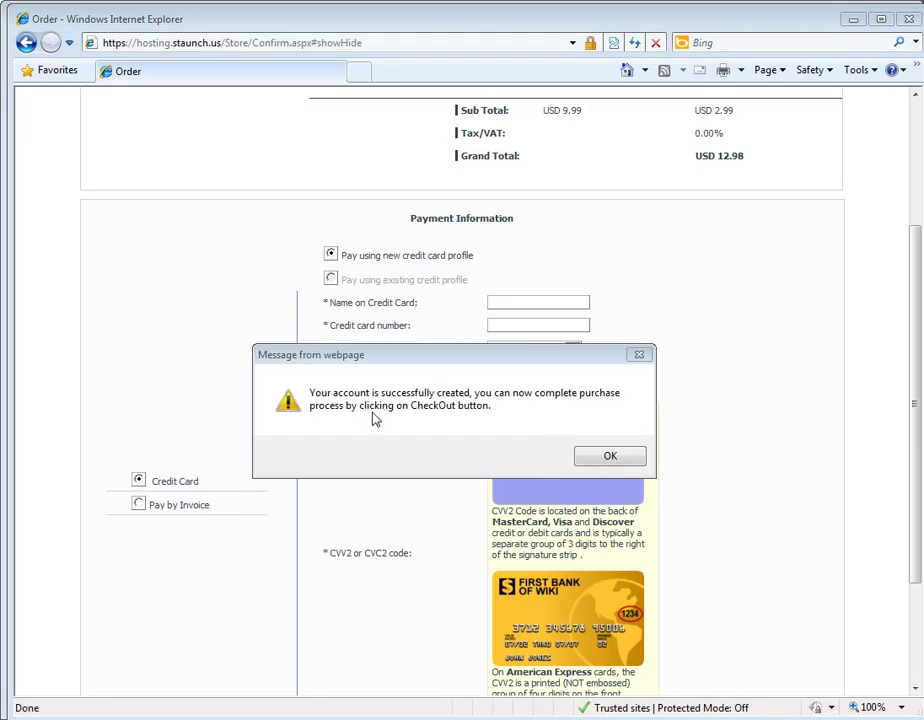
pyautogui.click(597, 466)
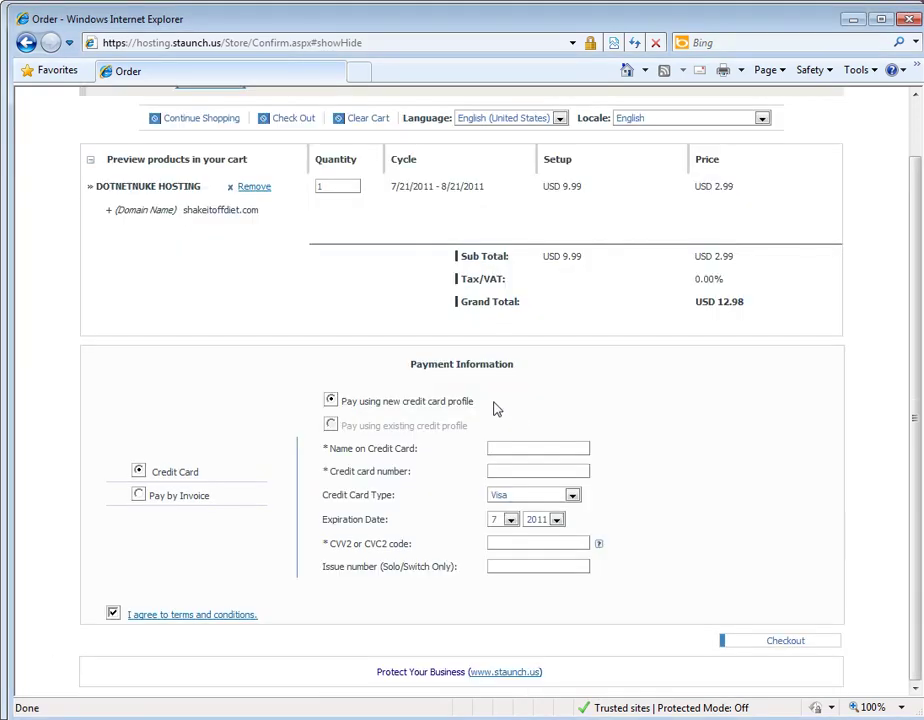
# Choose to pay by invoice for the DotNetNuke Hosting order and check out
pyautogui.click(140, 496)
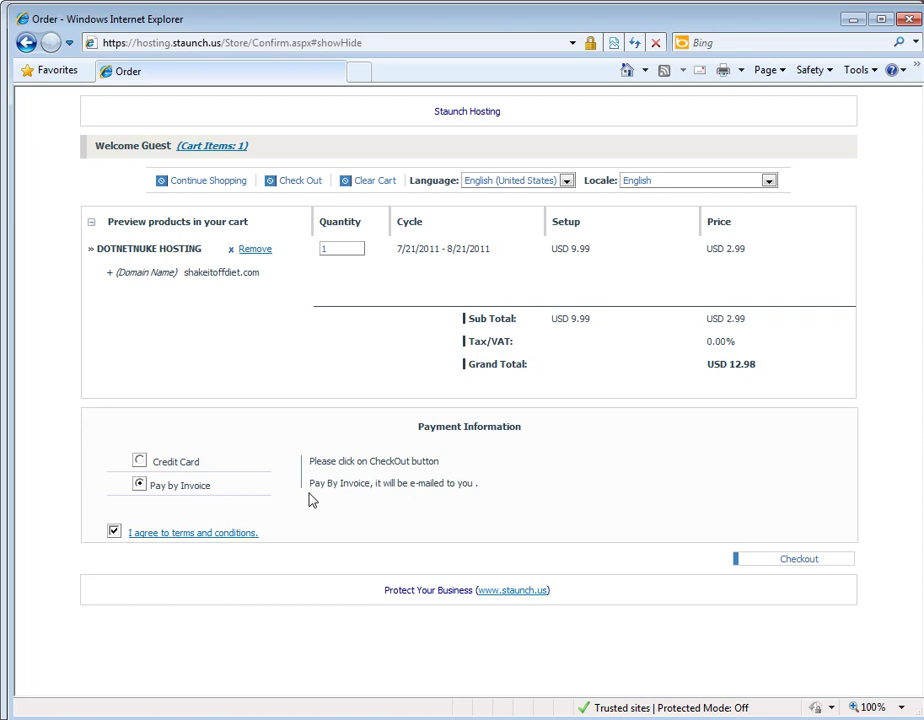
pyautogui.click(811, 560)
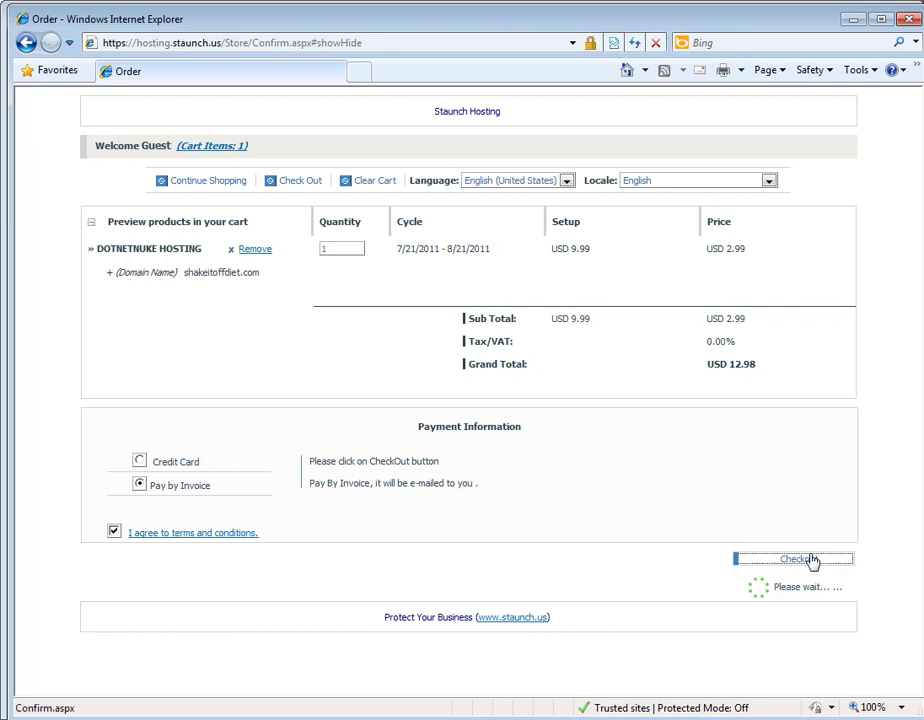